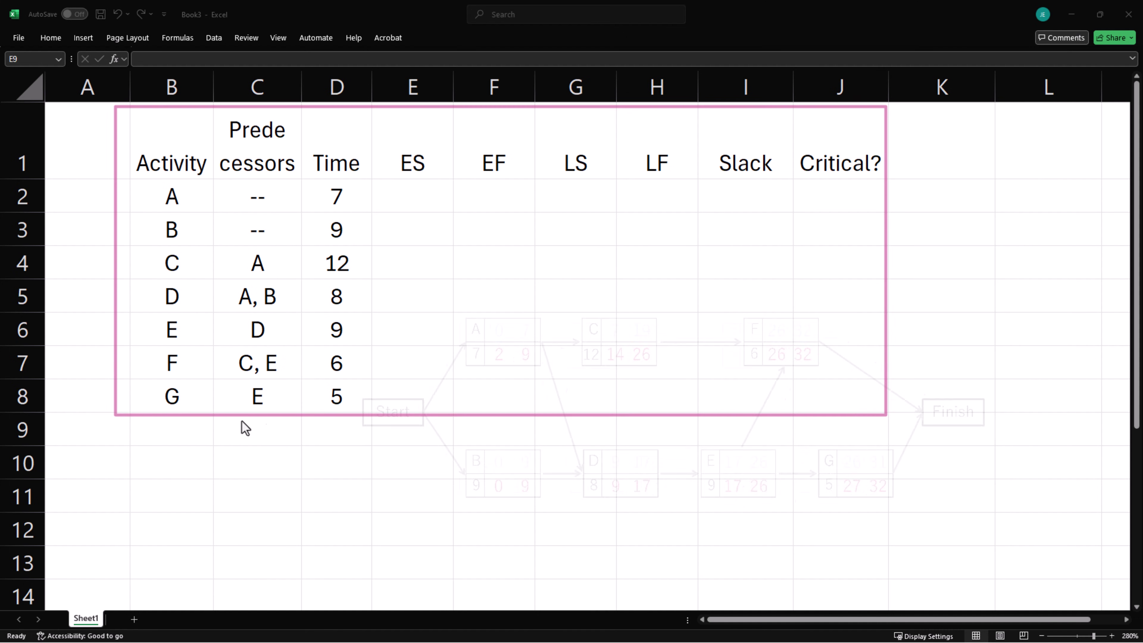
Shade the Time cells D2:D8 with a light green fill.
left_click_drag(356, 197, 359, 395)
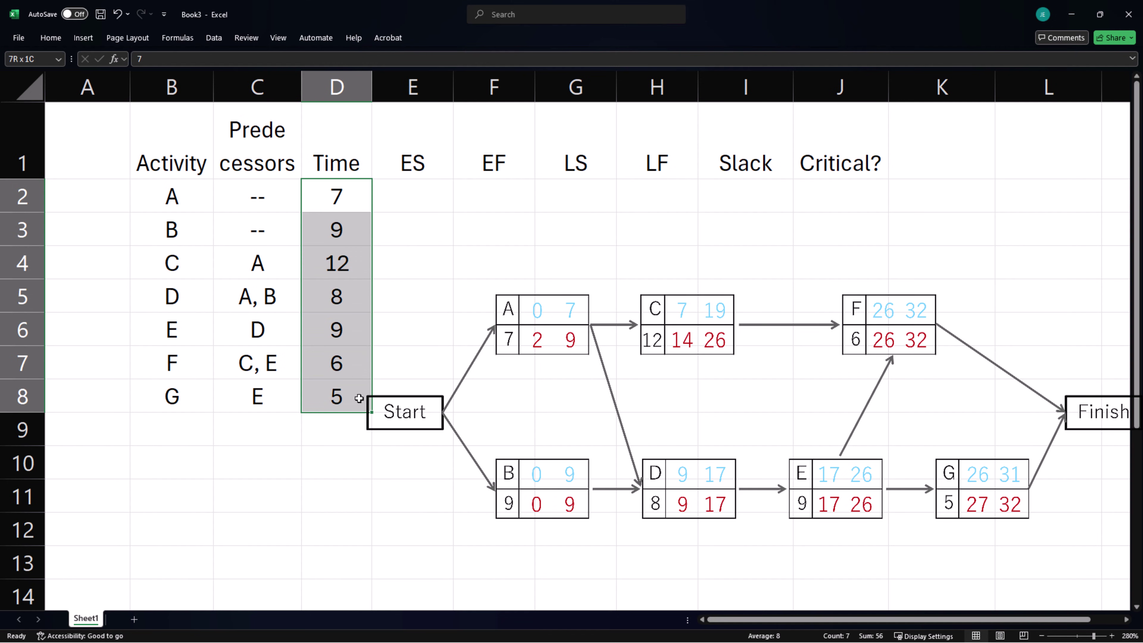
right_click(374, 408)
left_click(423, 432)
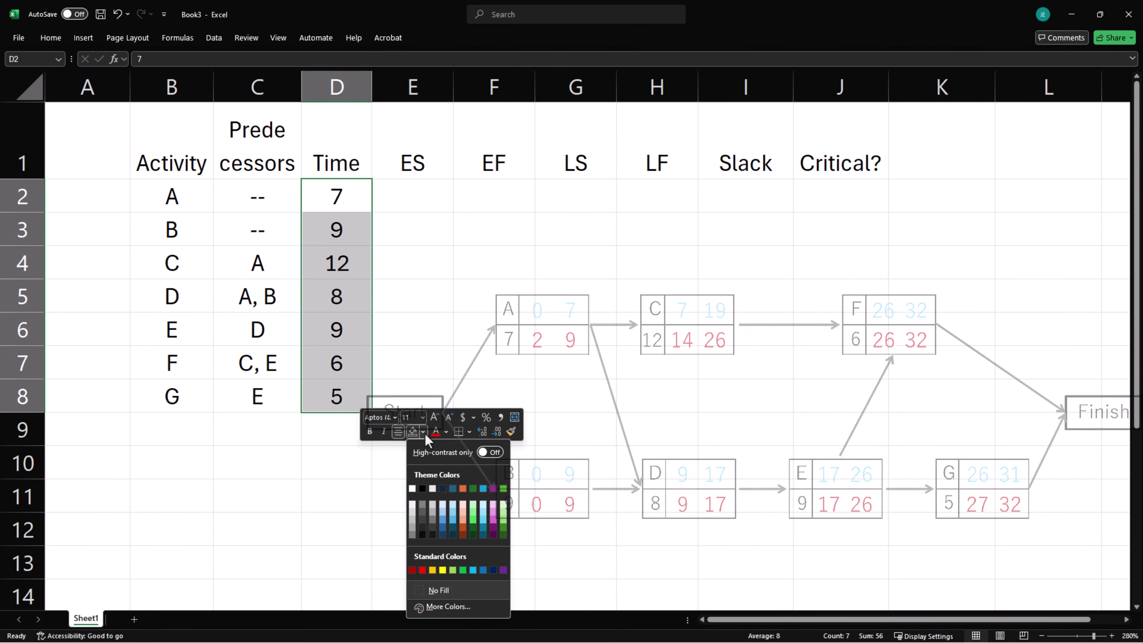
left_click(470, 505)
left_click(403, 206)
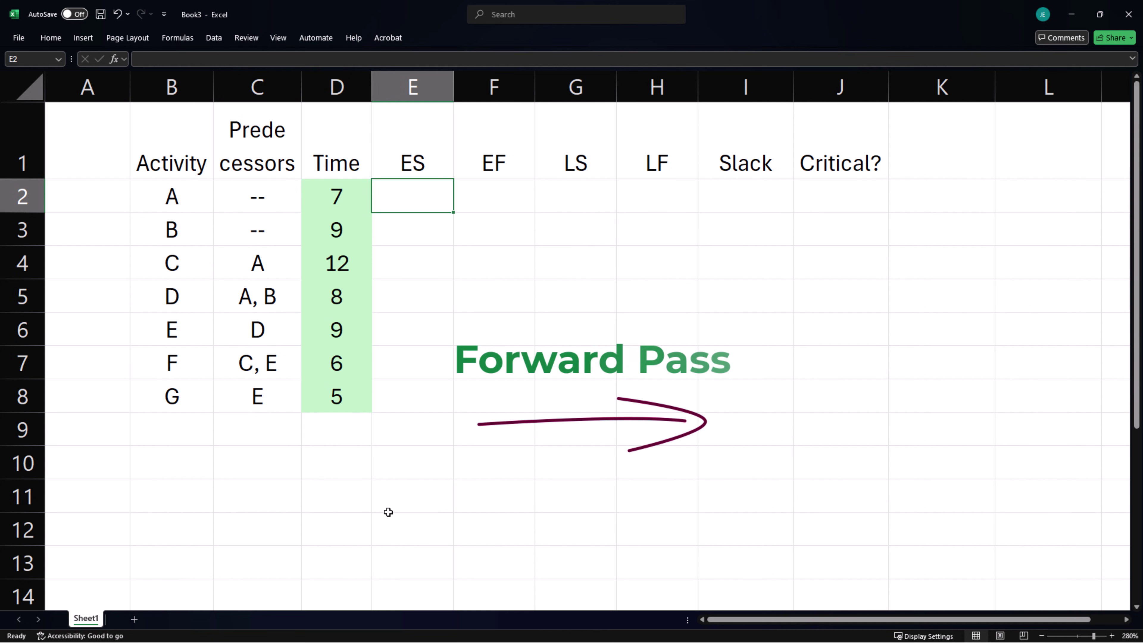
Enter =E2+D2 in F2 and fill it down through F8 for the EF column.
left_click(471, 211)
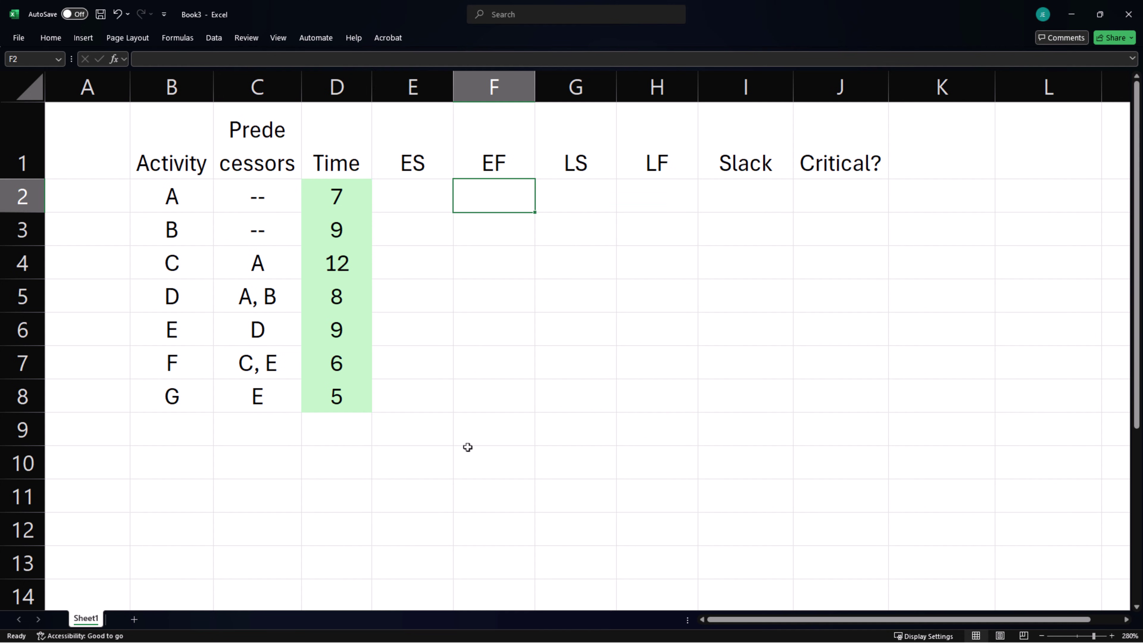
type("=")
left_click(428, 204)
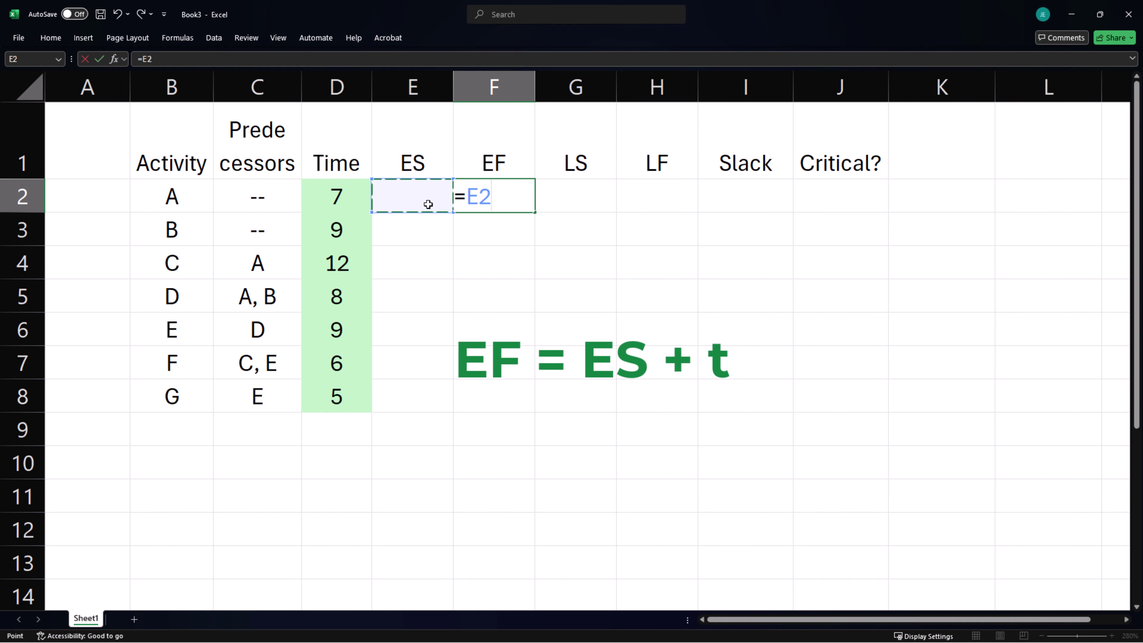
type("+")
left_click(356, 193)
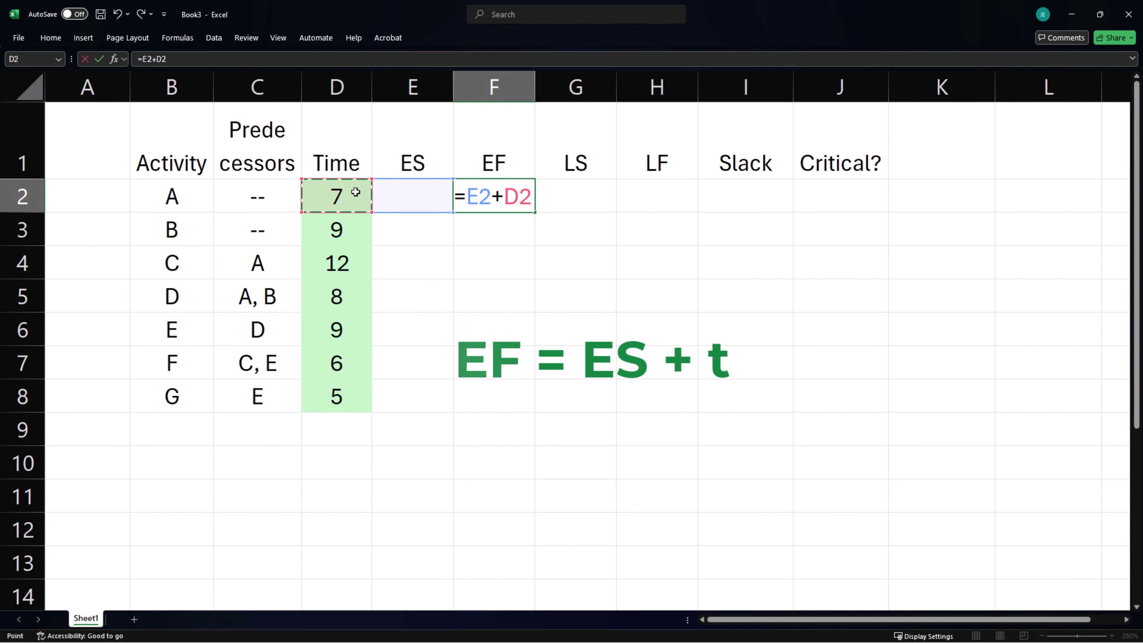
key("Return")
left_click(517, 203)
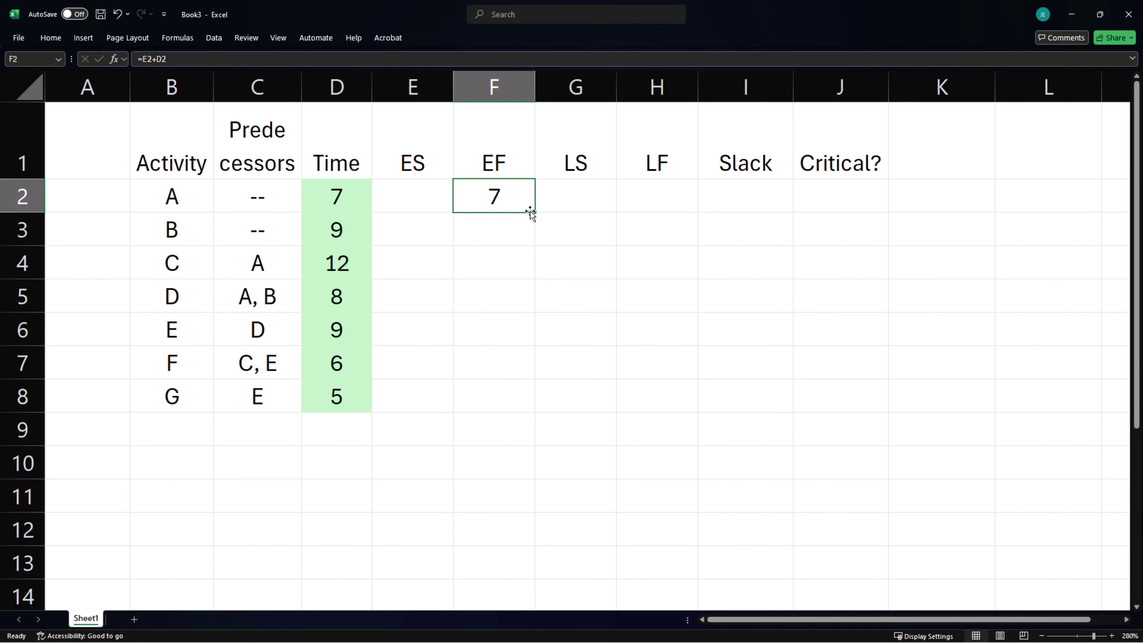
left_click_drag(536, 214, 527, 408)
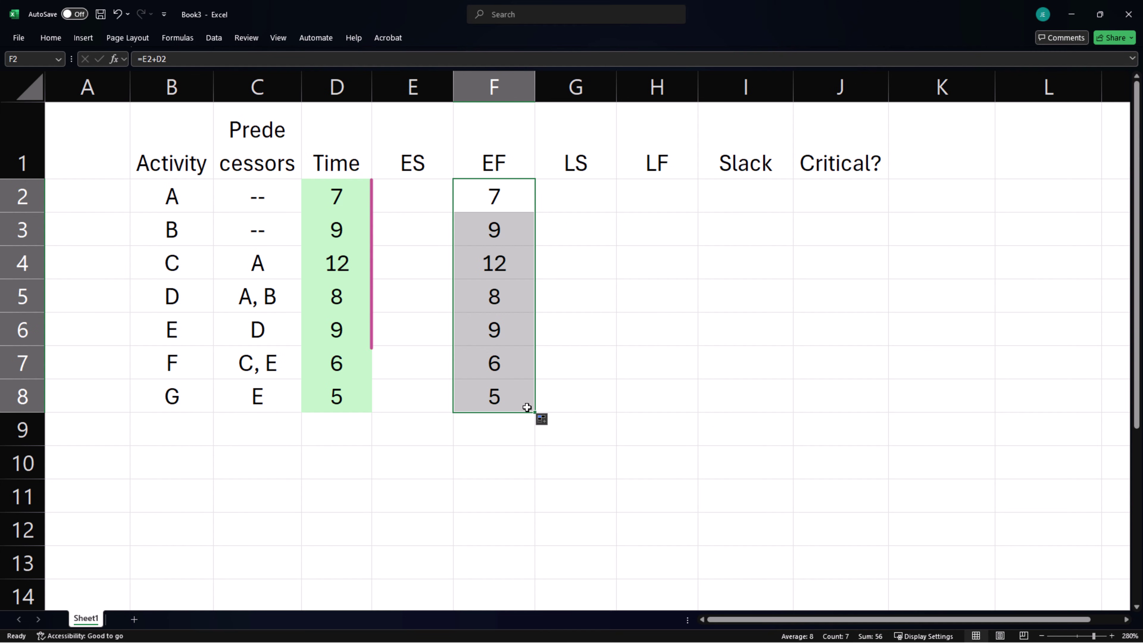
Enter 0 as the ES for activities A and B, and =F2 as C's ES.
left_click(401, 204)
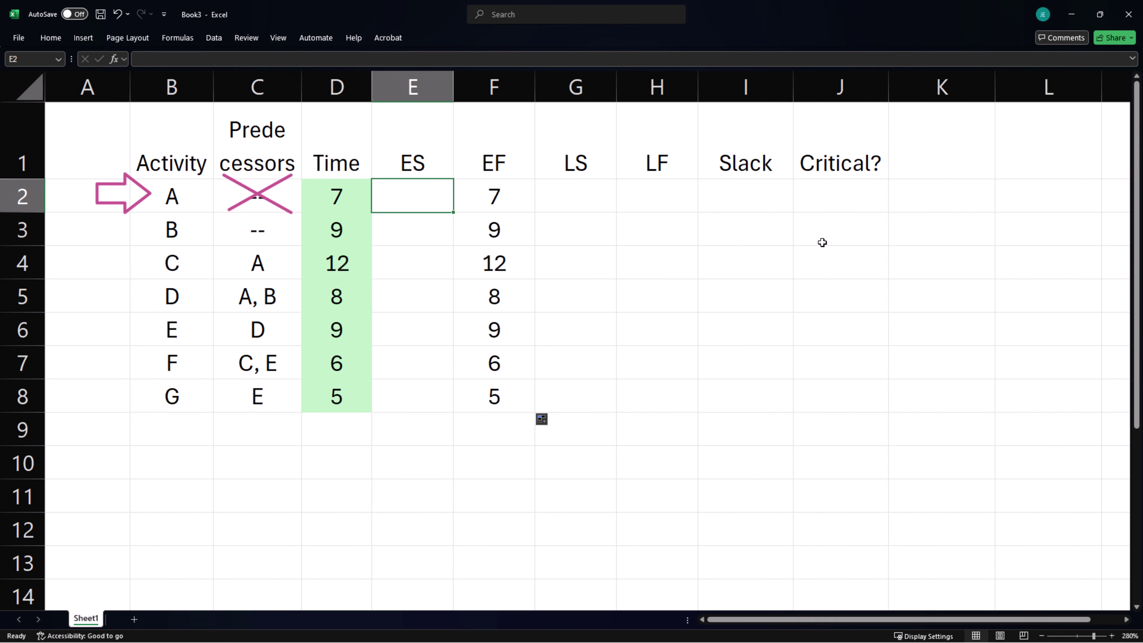
type("0")
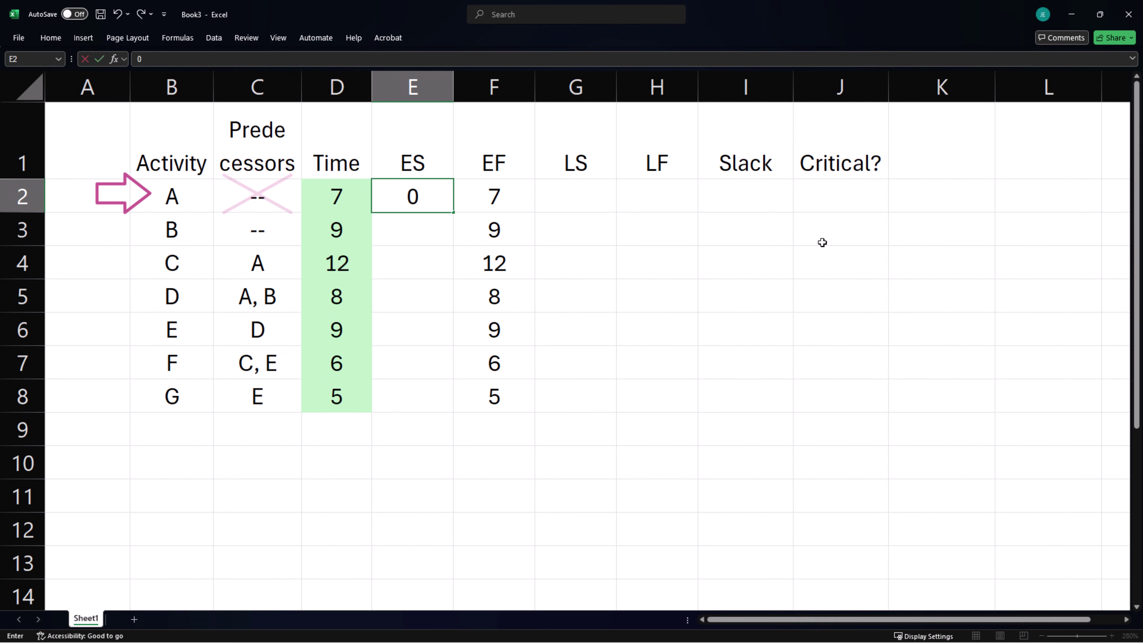
key("Return")
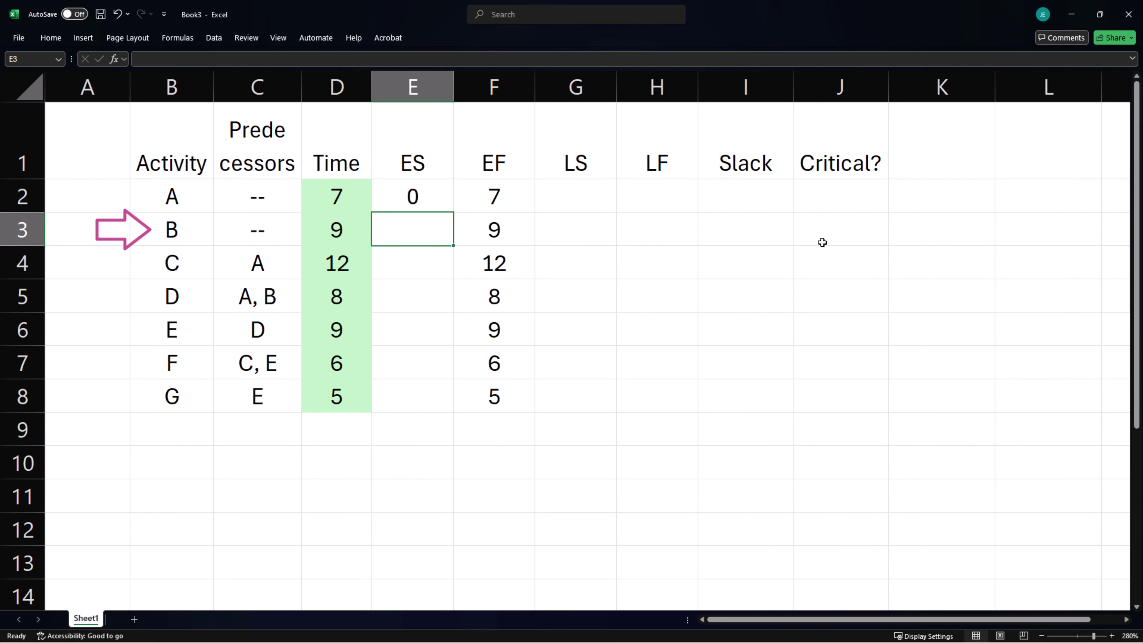
type("0")
key("Return")
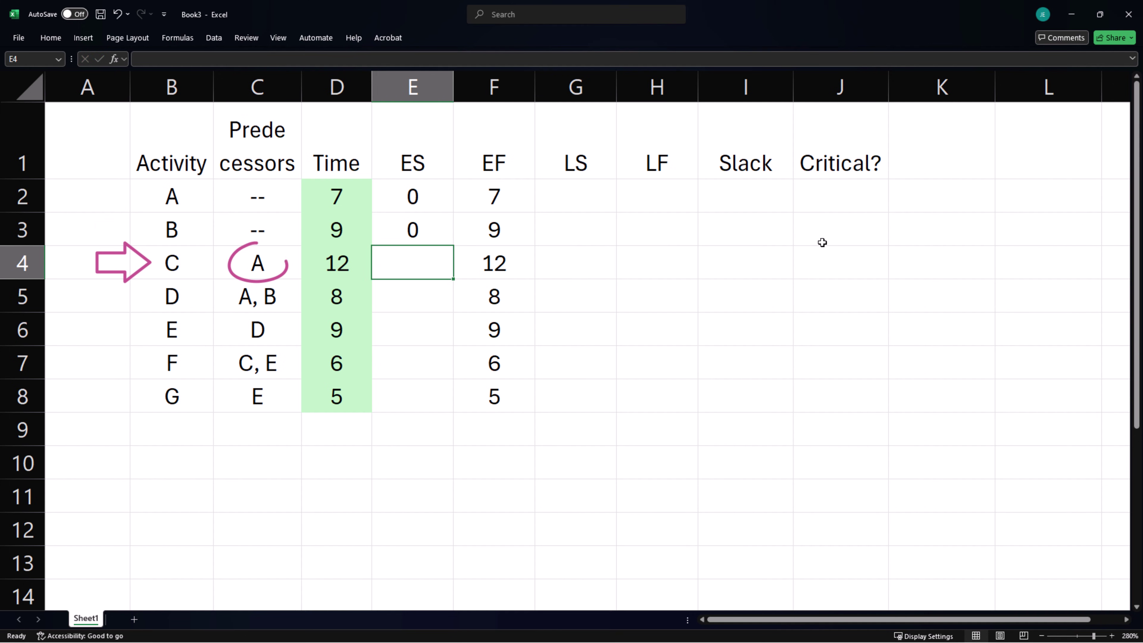
type("=")
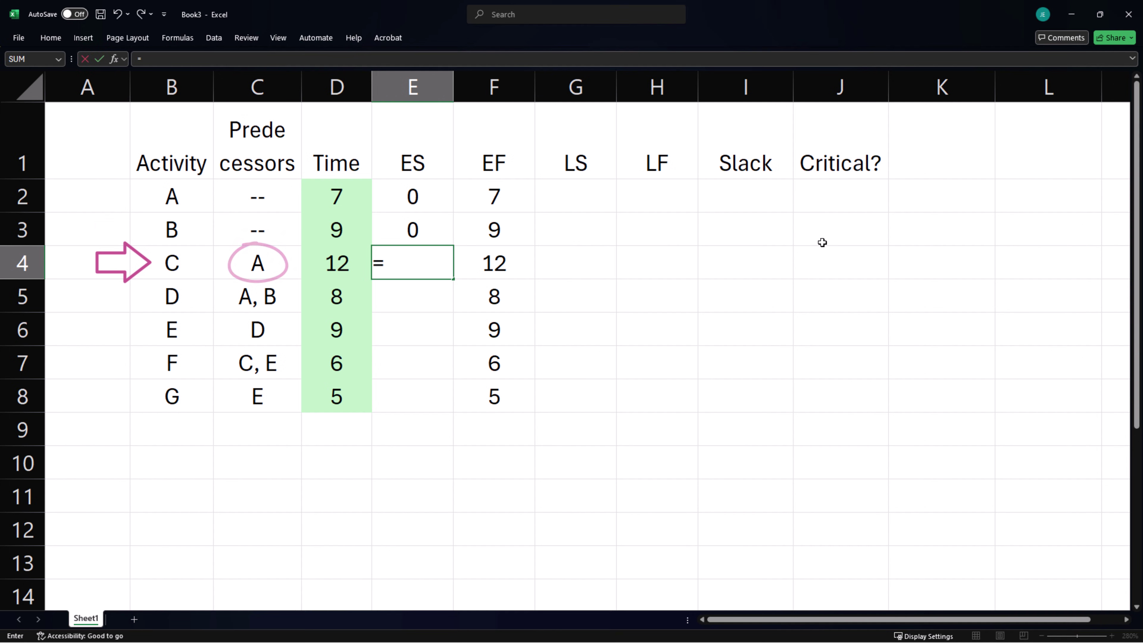
left_click(478, 196)
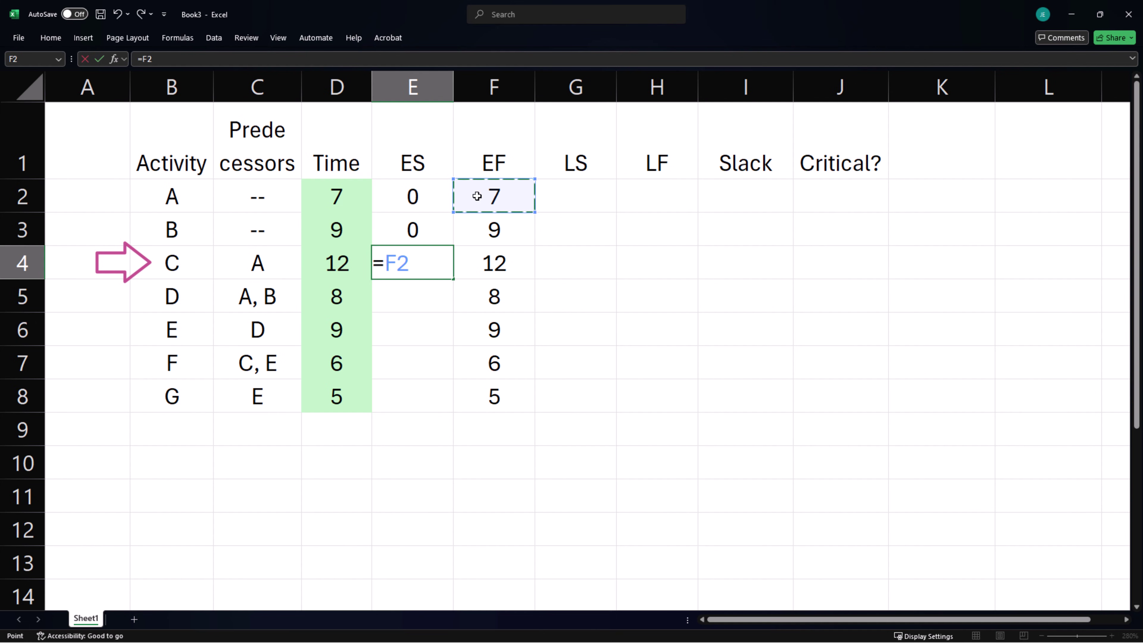
key("Return")
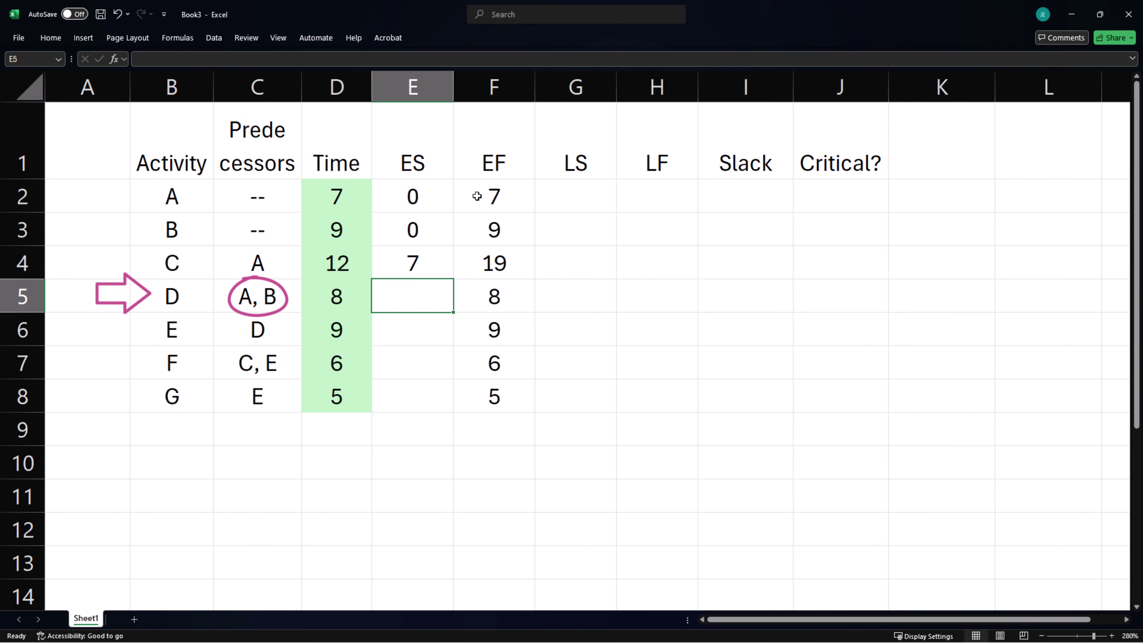
Set D's ES to =MAX(F2:F3) and E's ES to =F5.
type("=ma")
key("Tab")
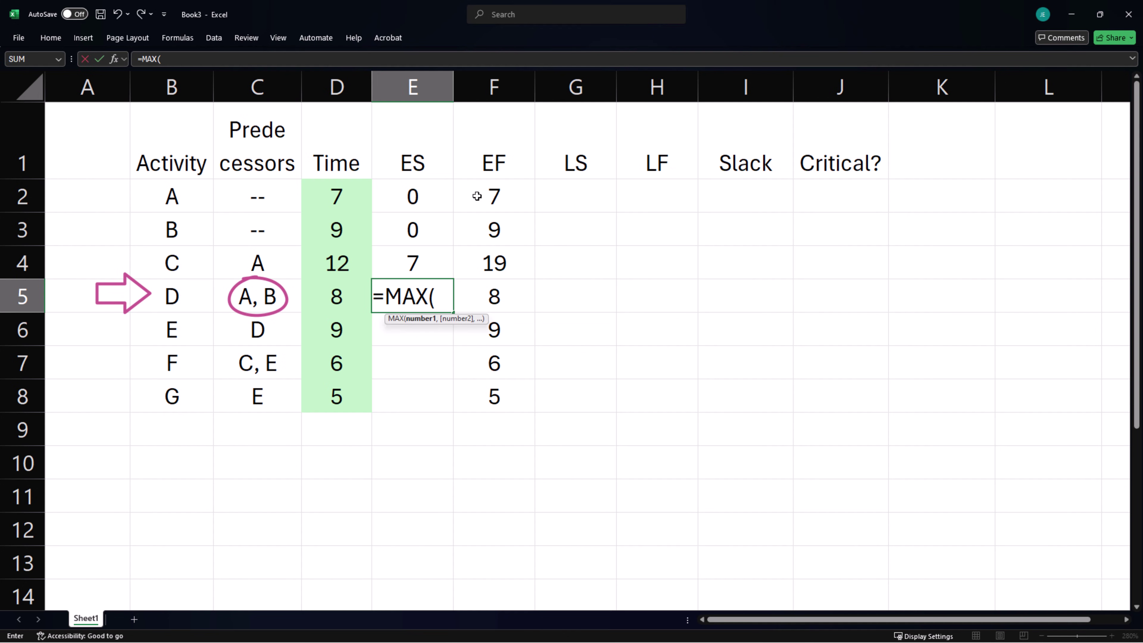
left_click_drag(510, 185, 510, 228)
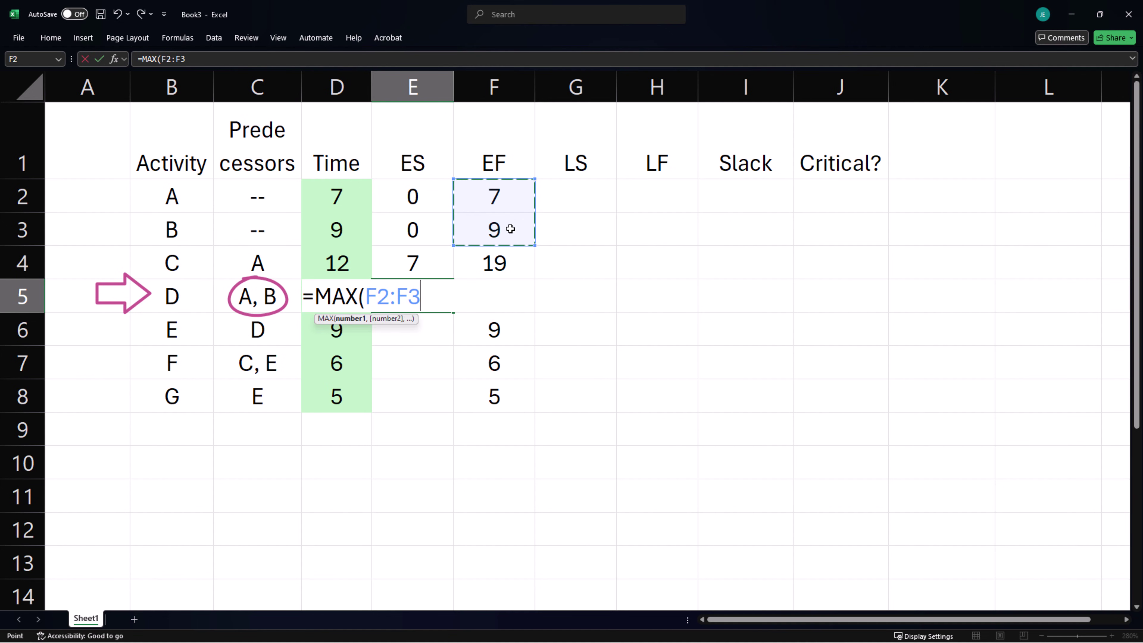
key("Return")
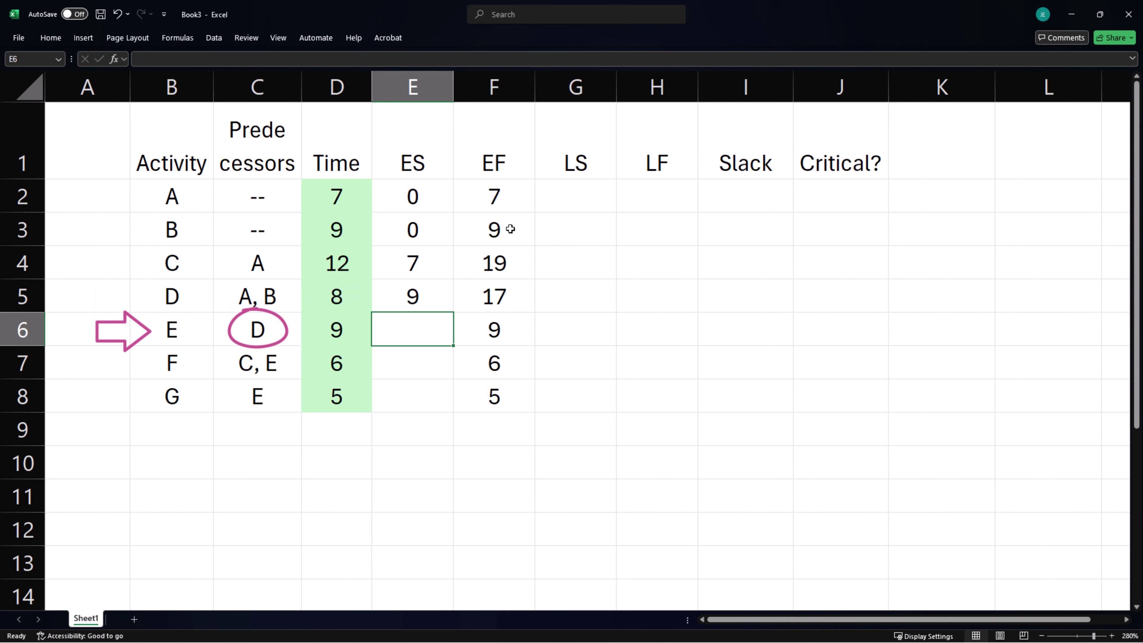
type("=")
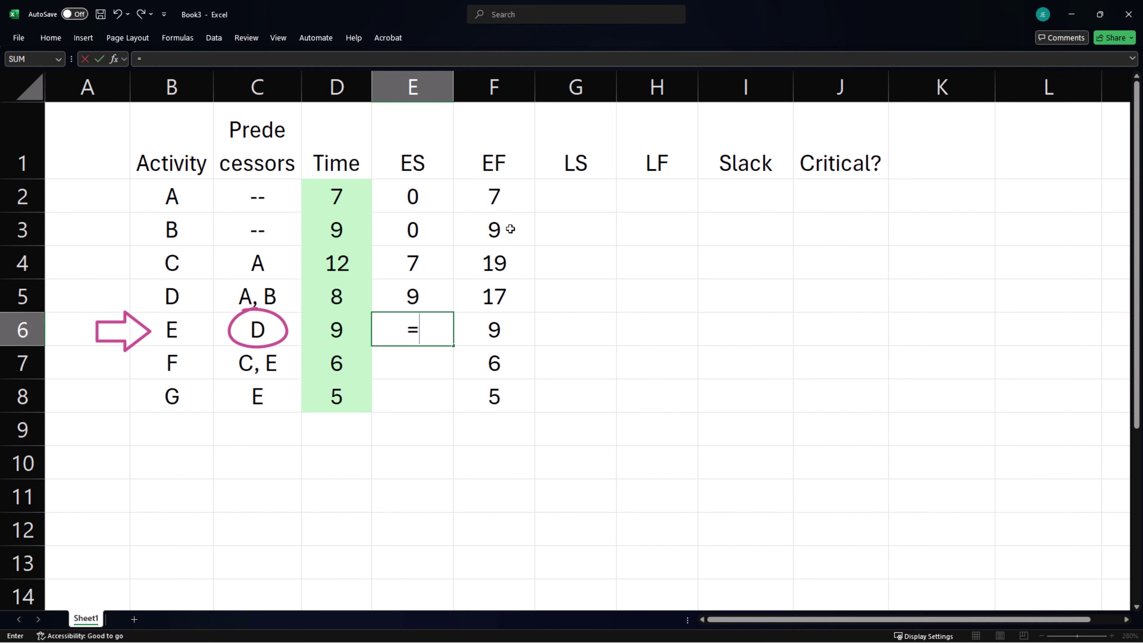
left_click(493, 294)
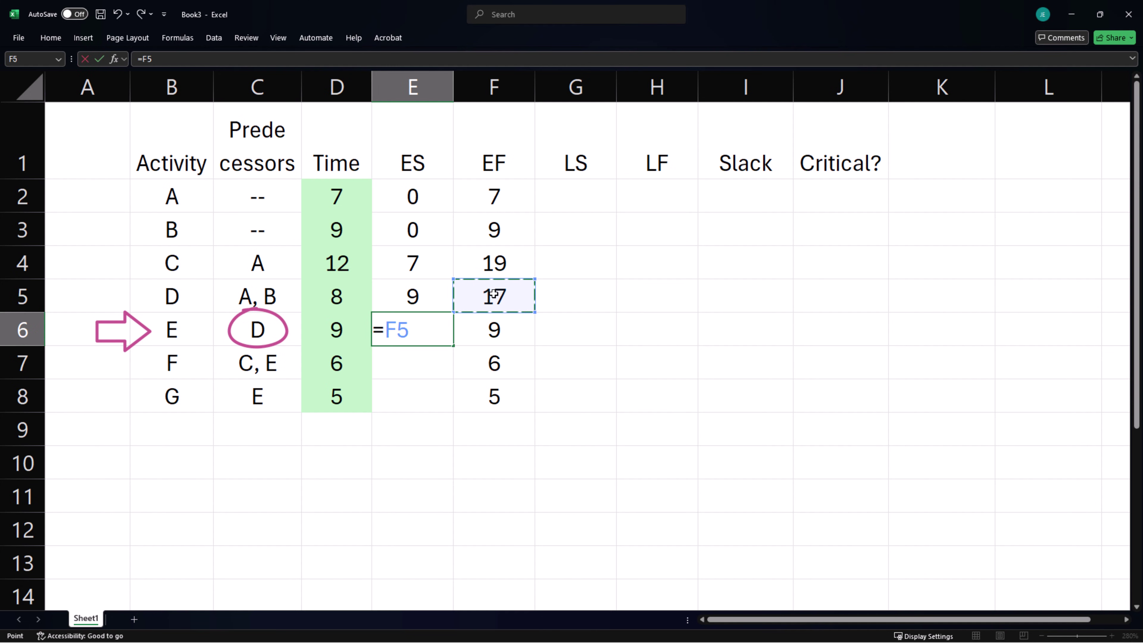
key("Return")
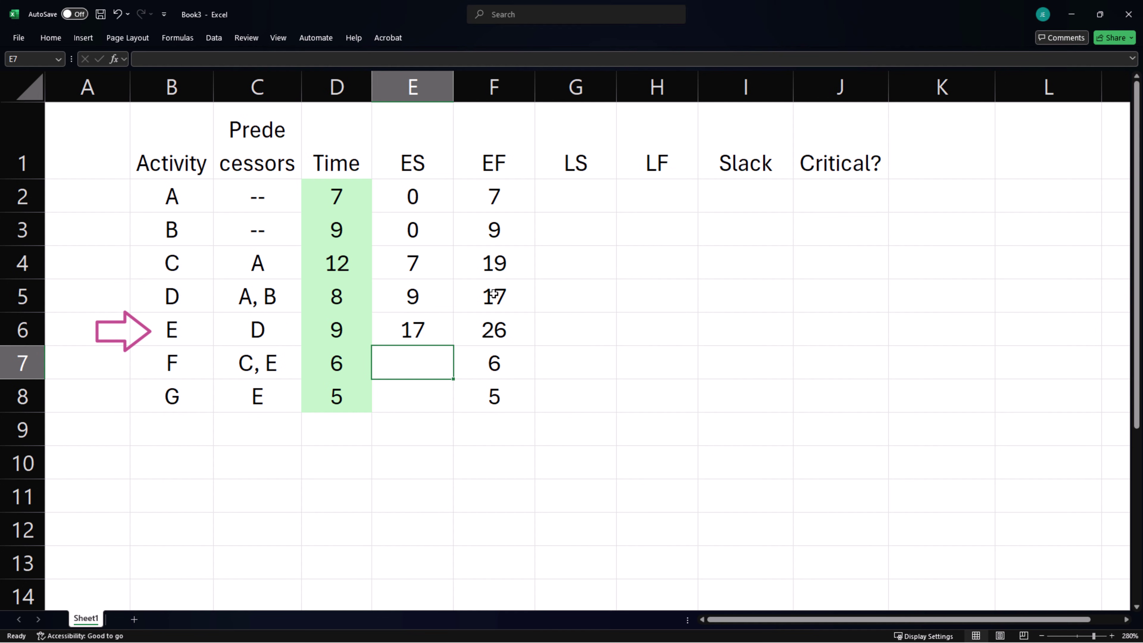
Set F's ES to =MAX(F4,F6) and G's ES to =F6, both giving 26.
type("=max")
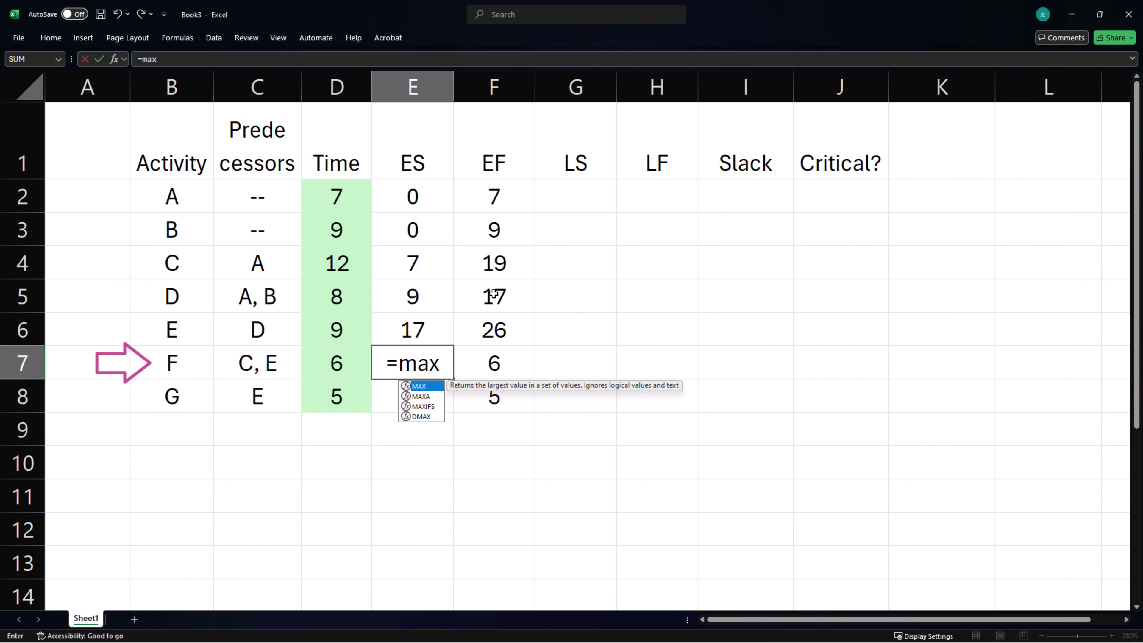
key("Tab")
left_click(498, 259)
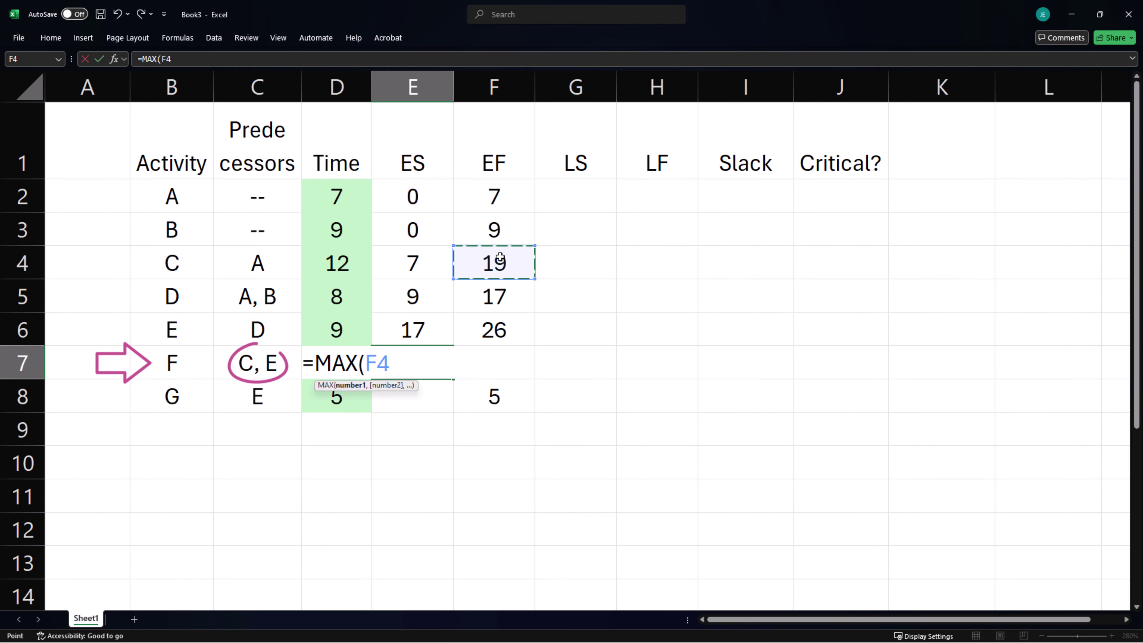
type(",")
left_click(499, 325)
type(")")
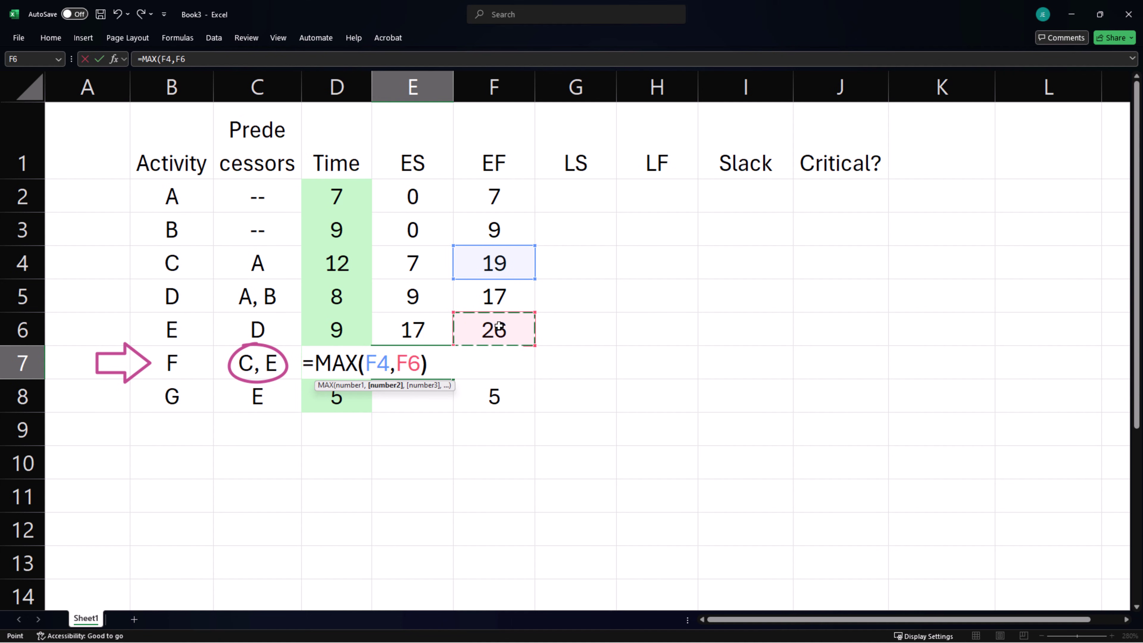
key("Return")
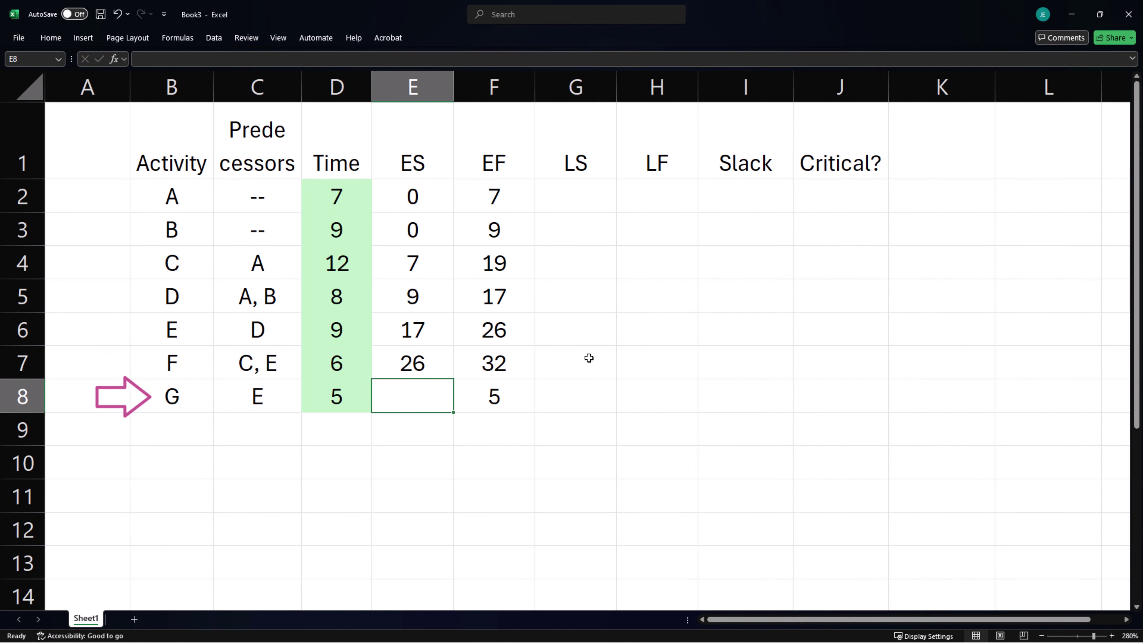
type("=")
left_click(510, 332)
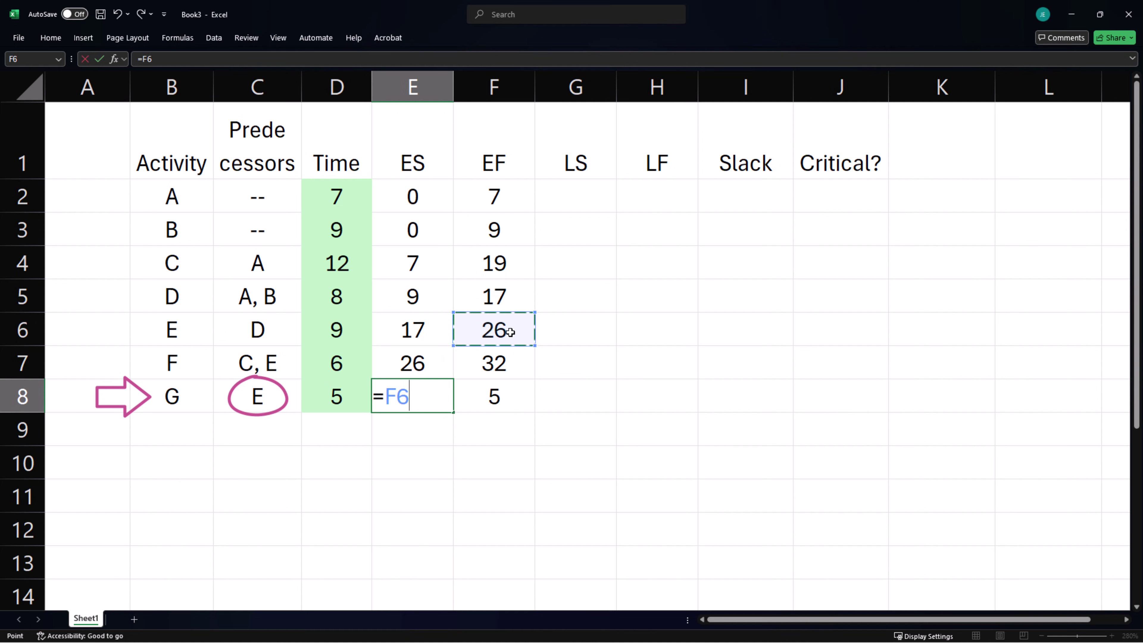
key("Return")
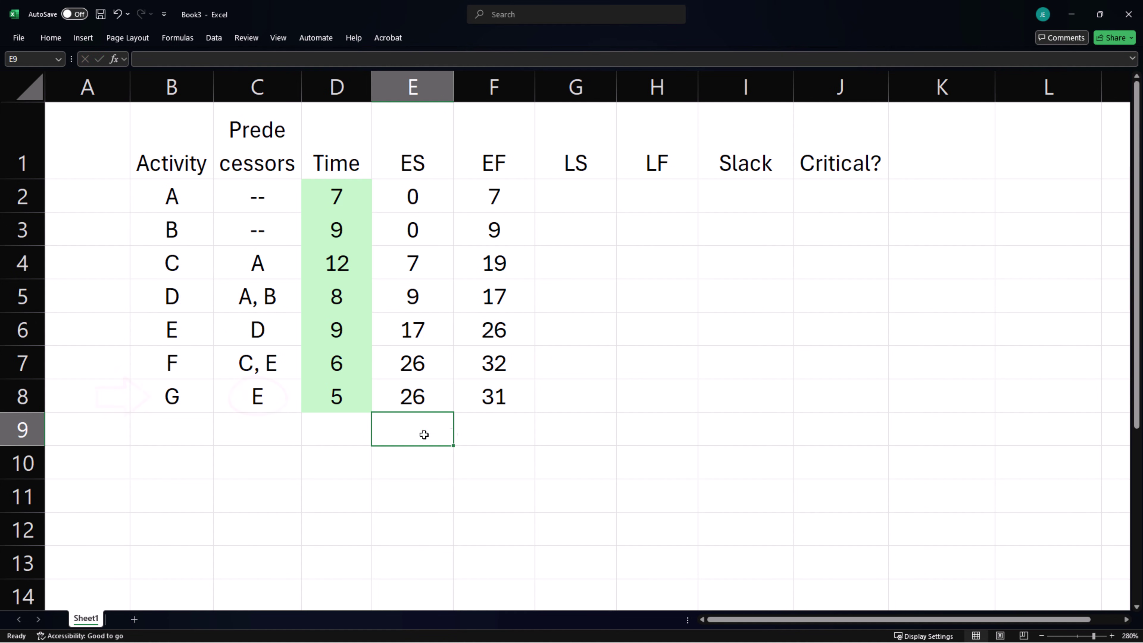
Add a 'Proj. Duration' label with =MAX(F2:F8) beside it, giving 32.
left_click(337, 463)
type("Proj. Duration")
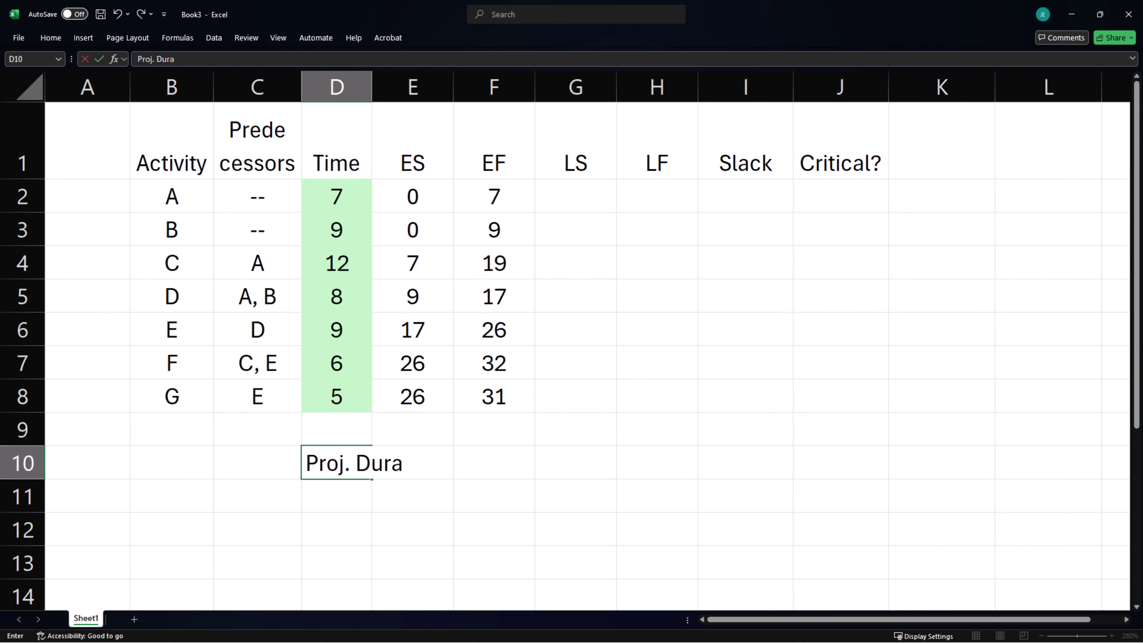
left_click(494, 462)
type("=max")
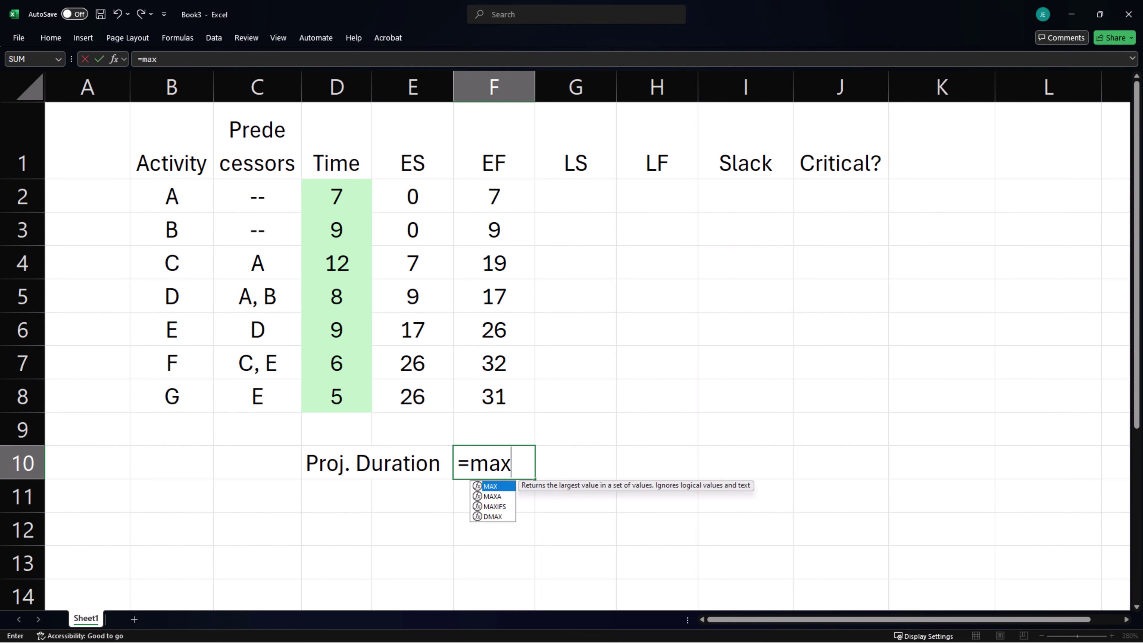
key("Tab")
left_click_drag(520, 407, 510, 194)
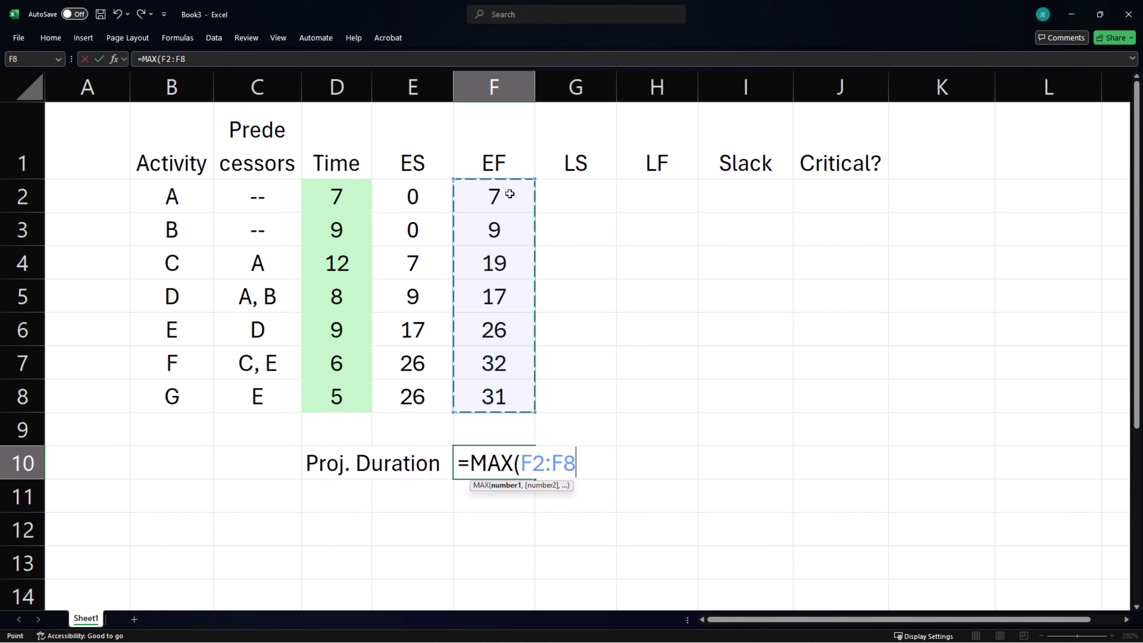
key("Return")
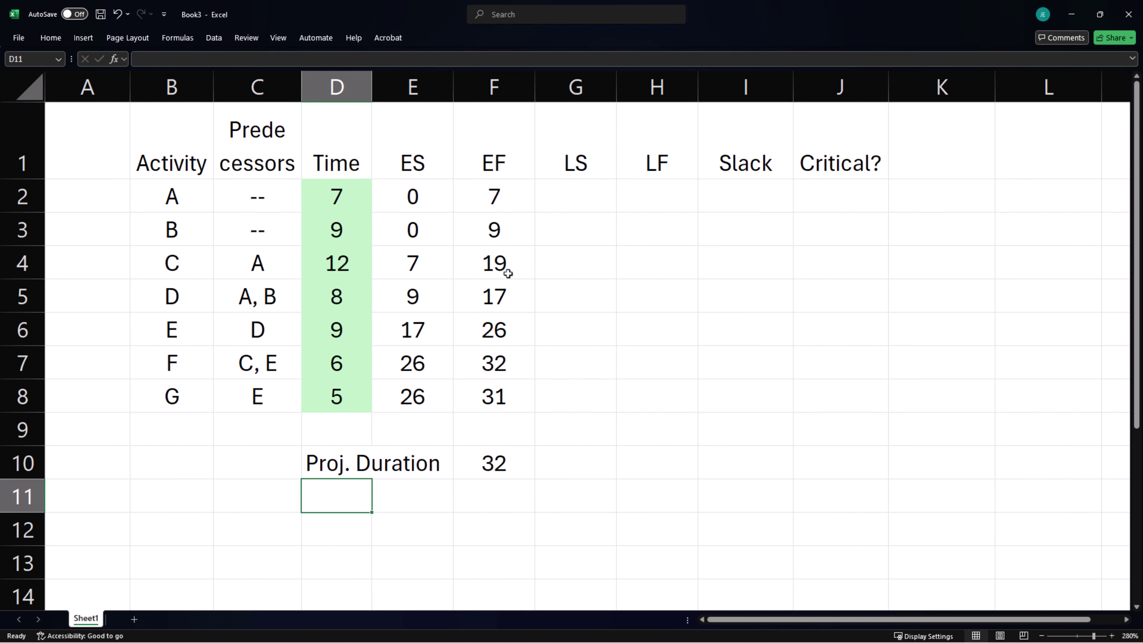
Fill the project duration cell F10 yellow.
right_click(524, 468)
left_click(558, 478)
left_click(653, 439)
left_click(861, 433)
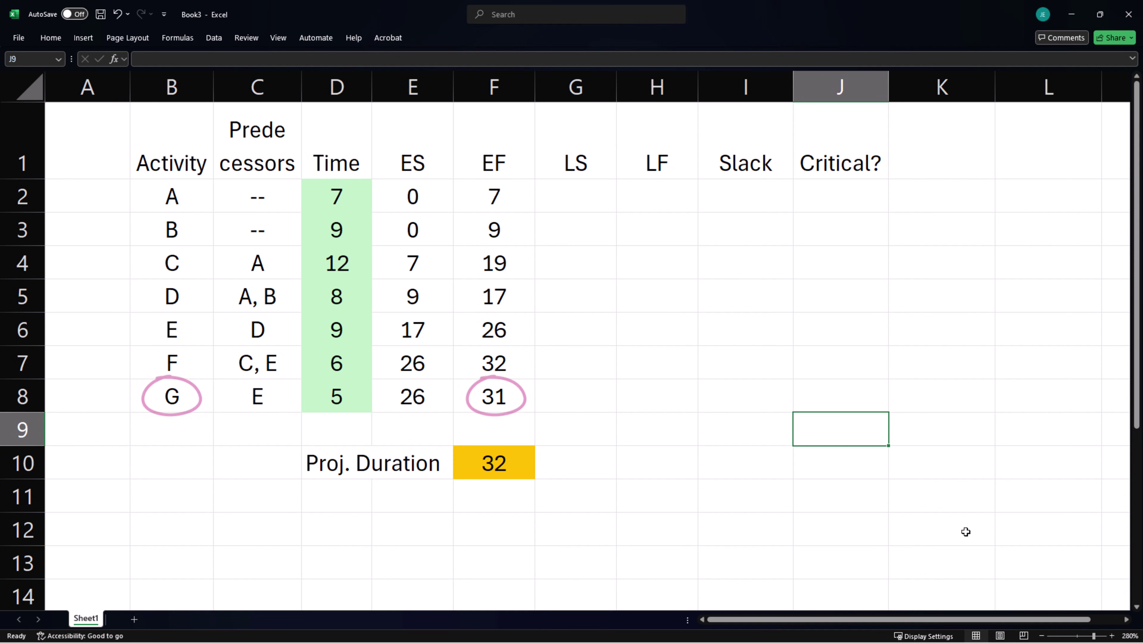
Enter =H2-D2 in G2 and copy it down through G8 for the LS column.
left_click(592, 202)
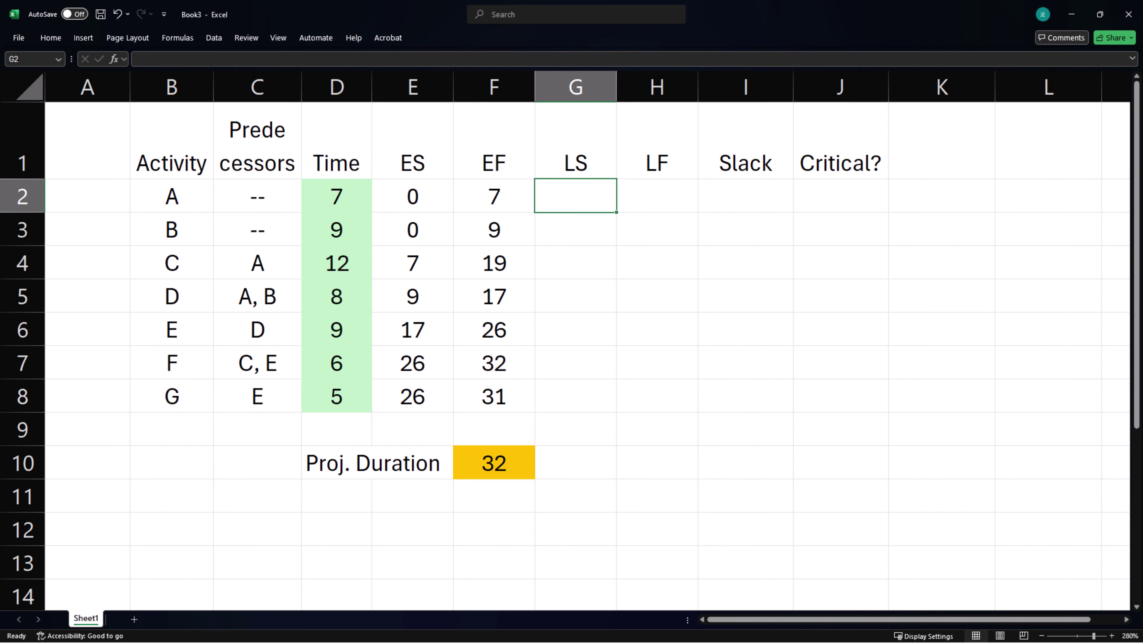
type("=")
left_click(666, 205)
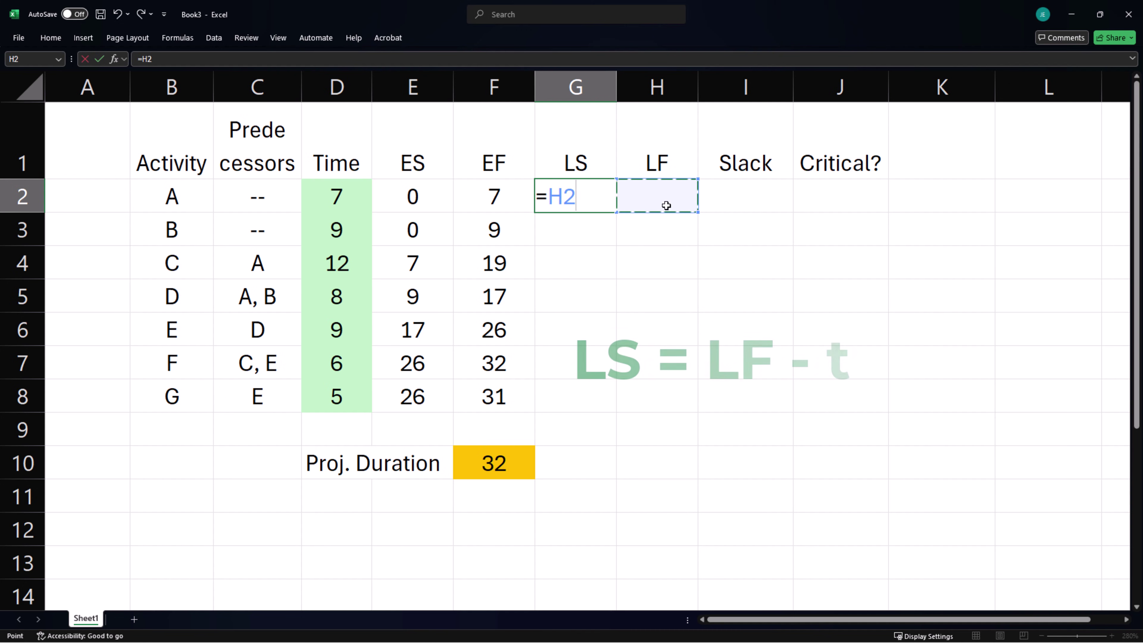
type("-")
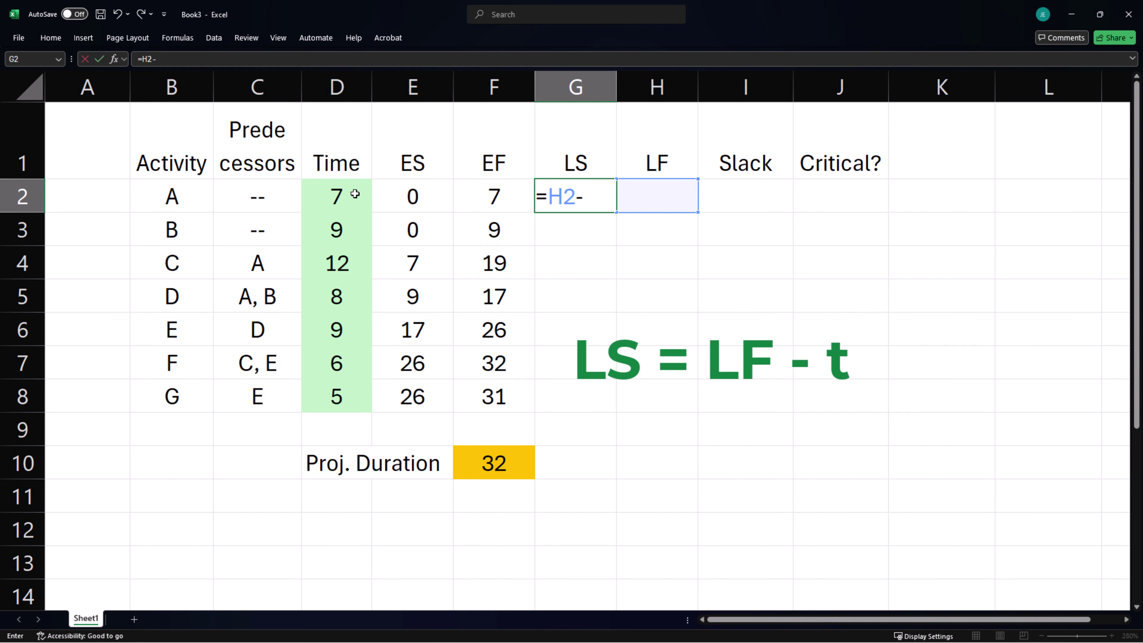
left_click(354, 193)
key("ctrl+Return")
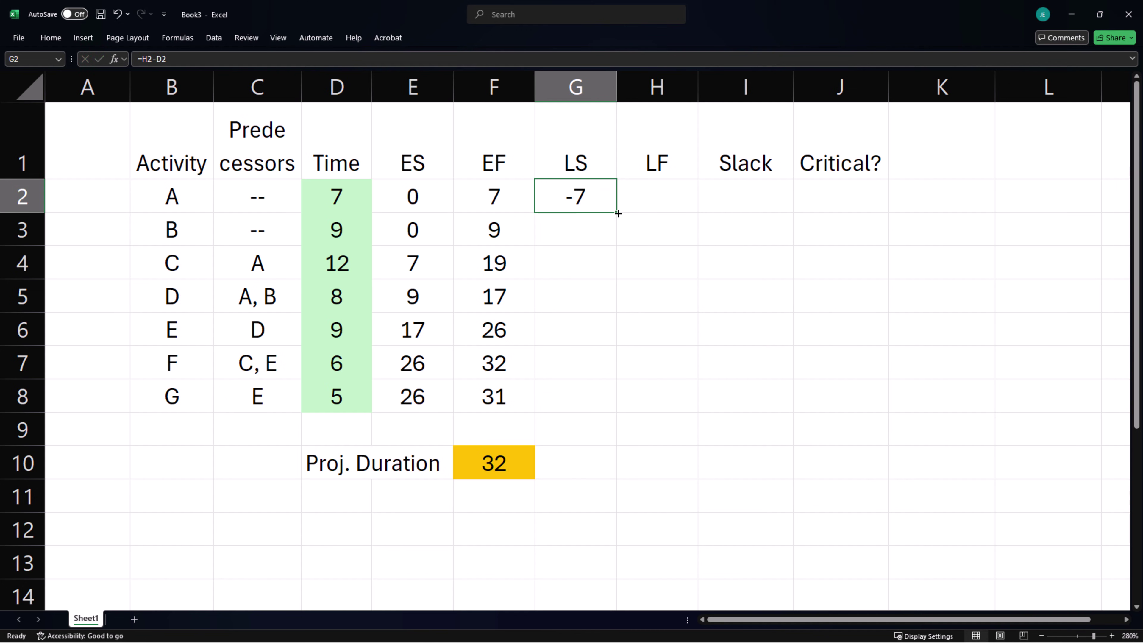
double_click(618, 214)
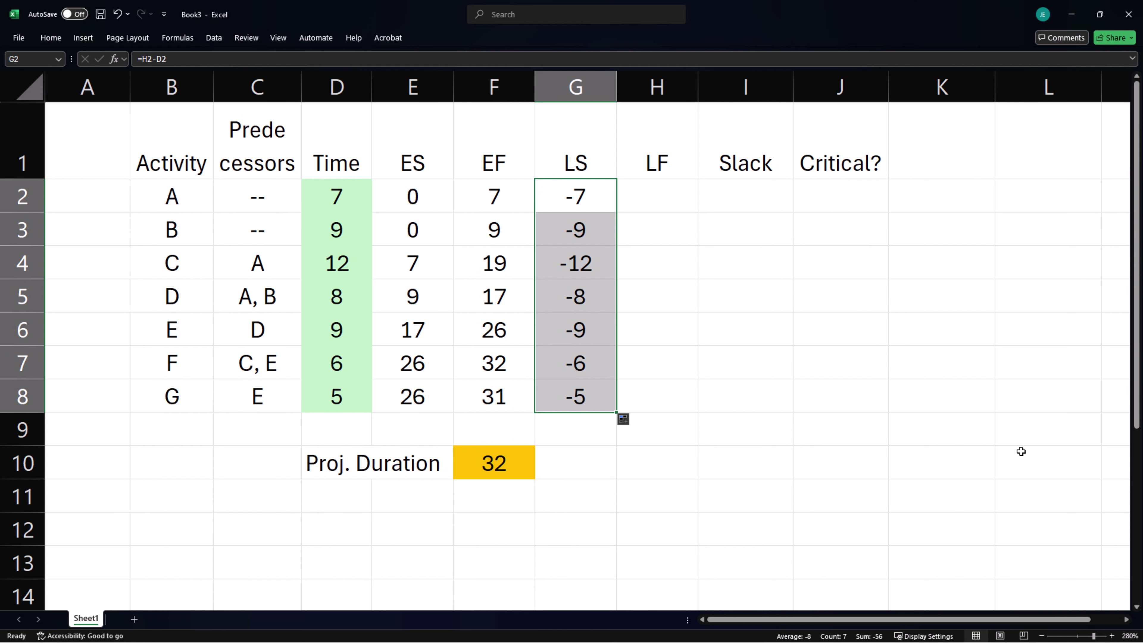
Set the late finish of activities G and F to reference the 32 project duration in F10.
left_click(653, 403)
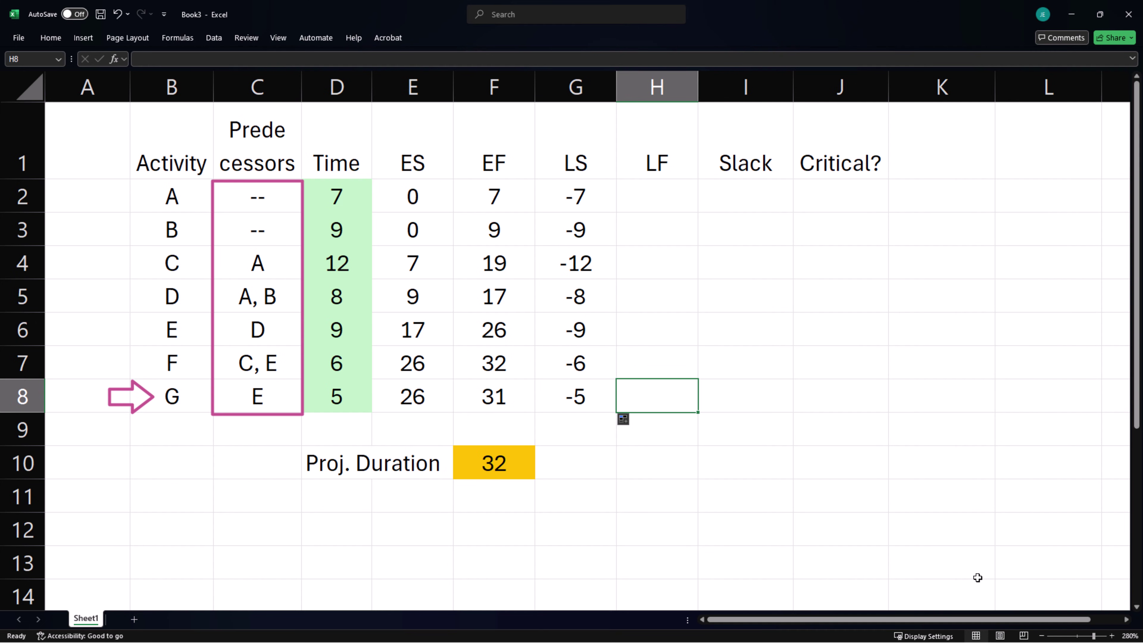
type("=")
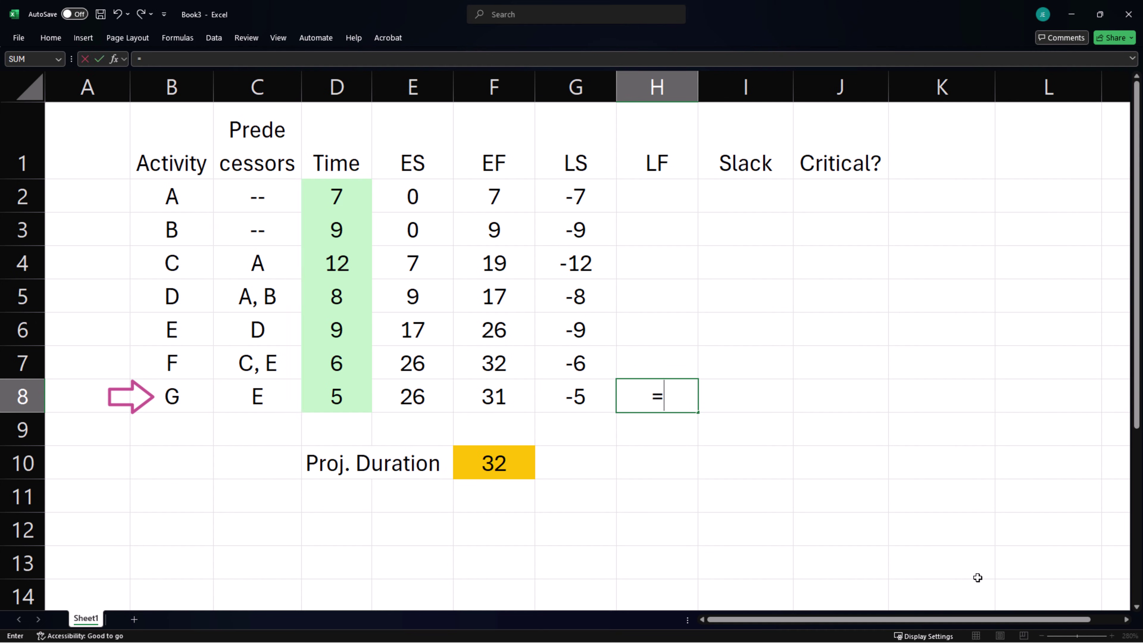
left_click(475, 470)
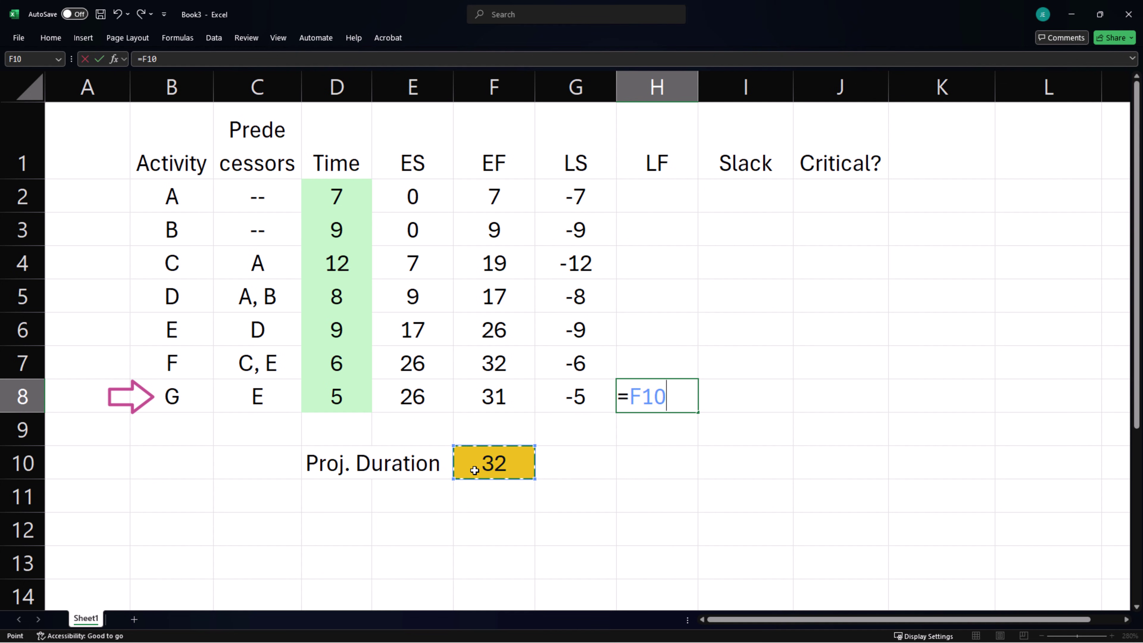
key("Return")
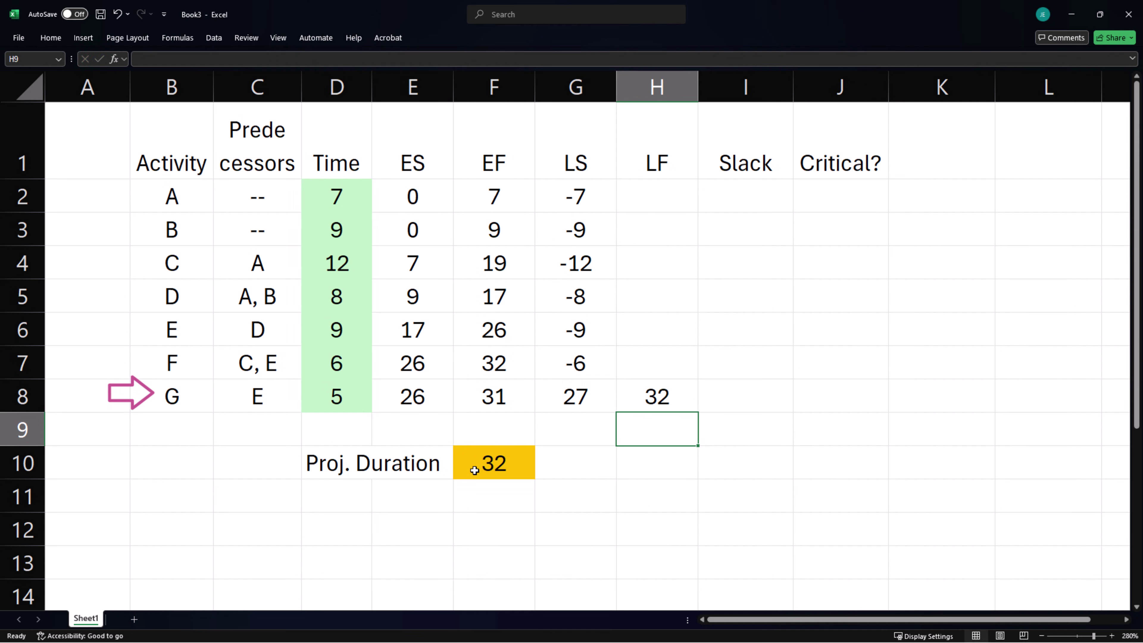
left_click(655, 361)
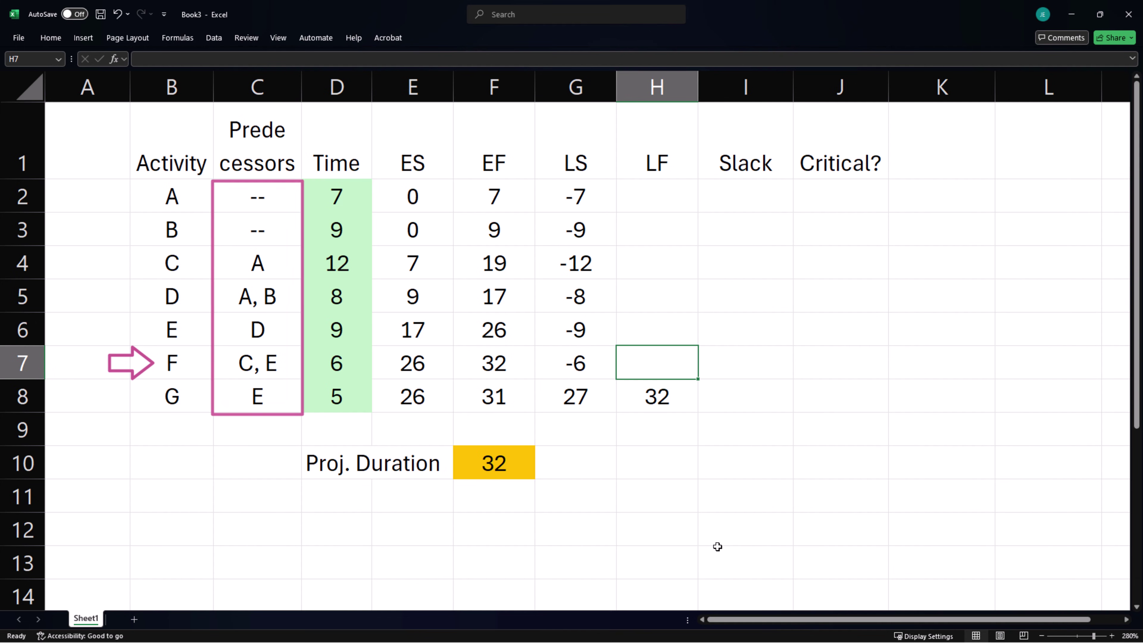
type("=")
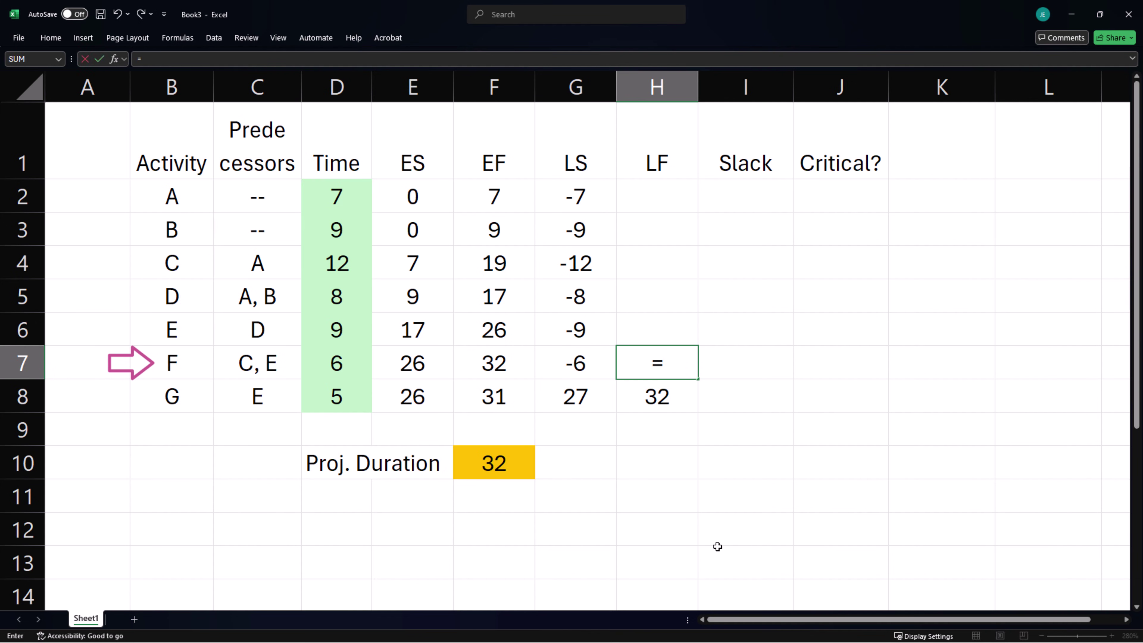
left_click(498, 465)
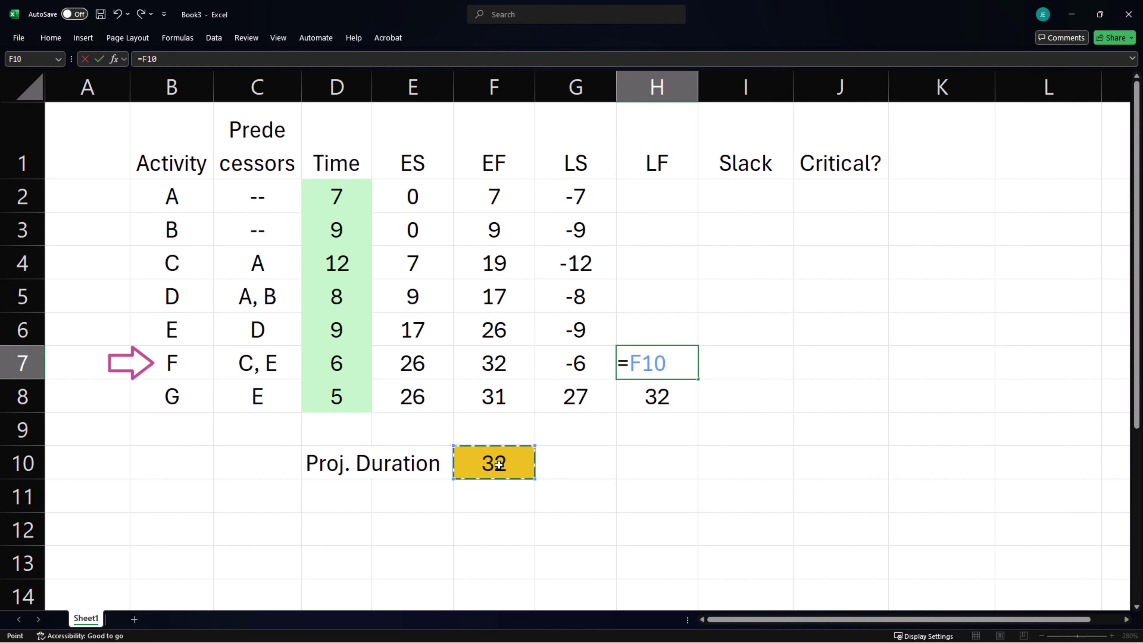
key("Return")
Set E's late finish to =MIN(G7:G8) and D's late finish to =G6.
left_click(665, 342)
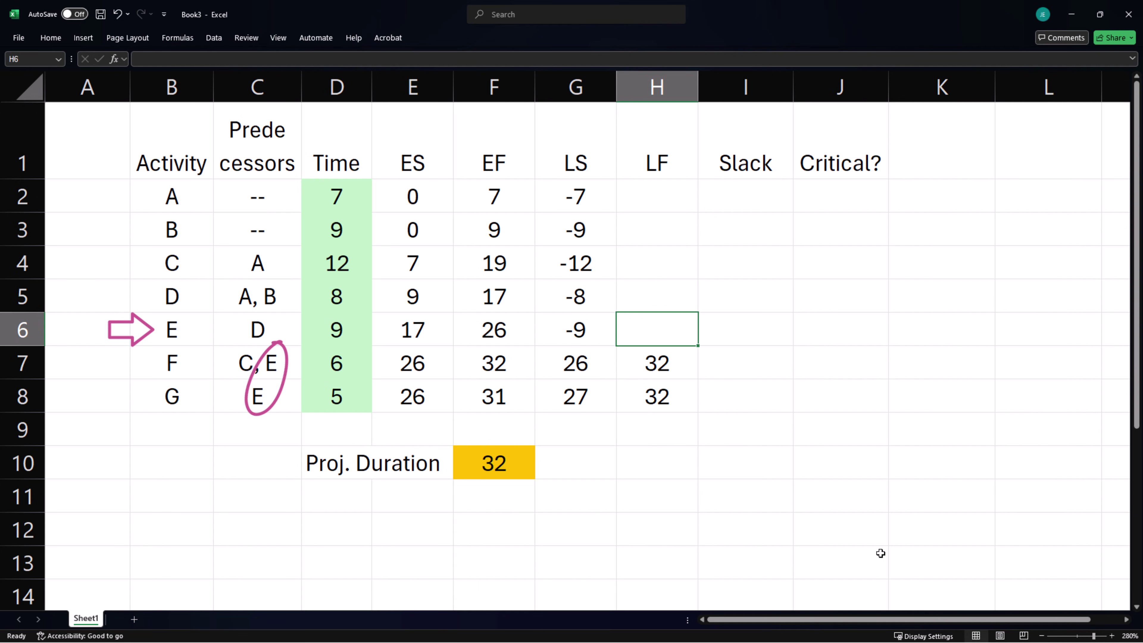
type("=min")
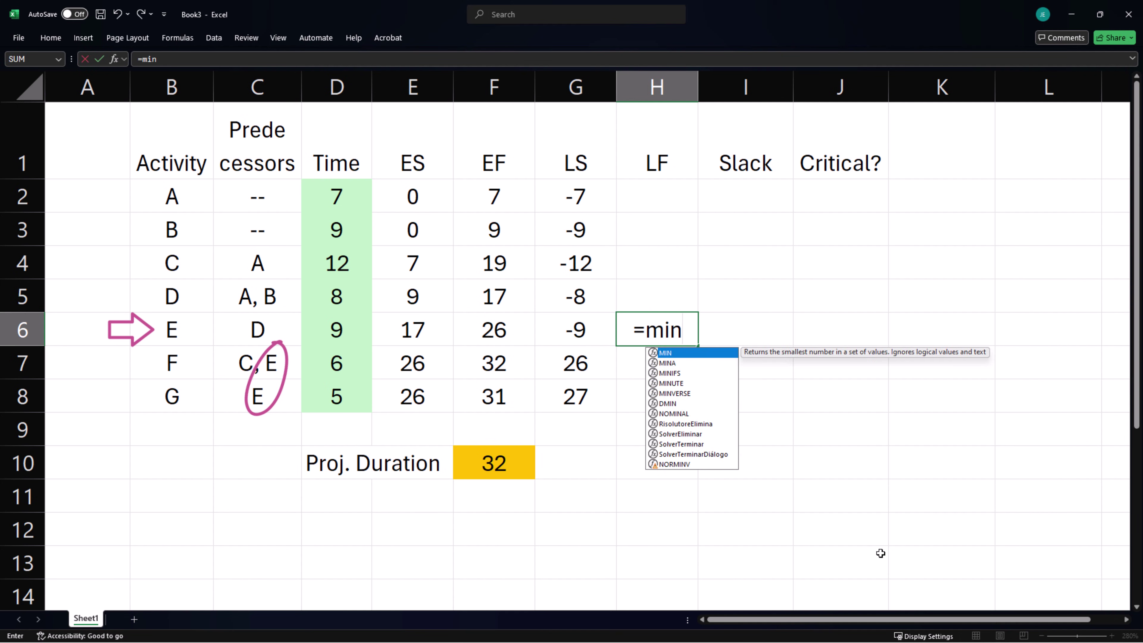
key("Tab")
left_click(589, 363)
left_click_drag(590, 363, 592, 393)
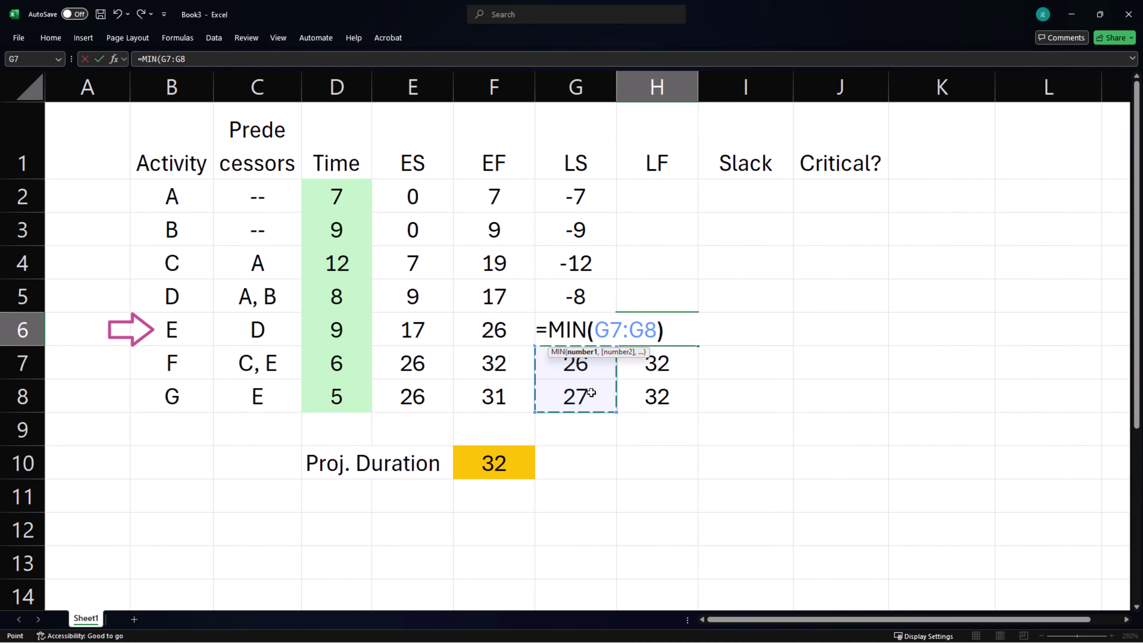
key("Return")
left_click(641, 292)
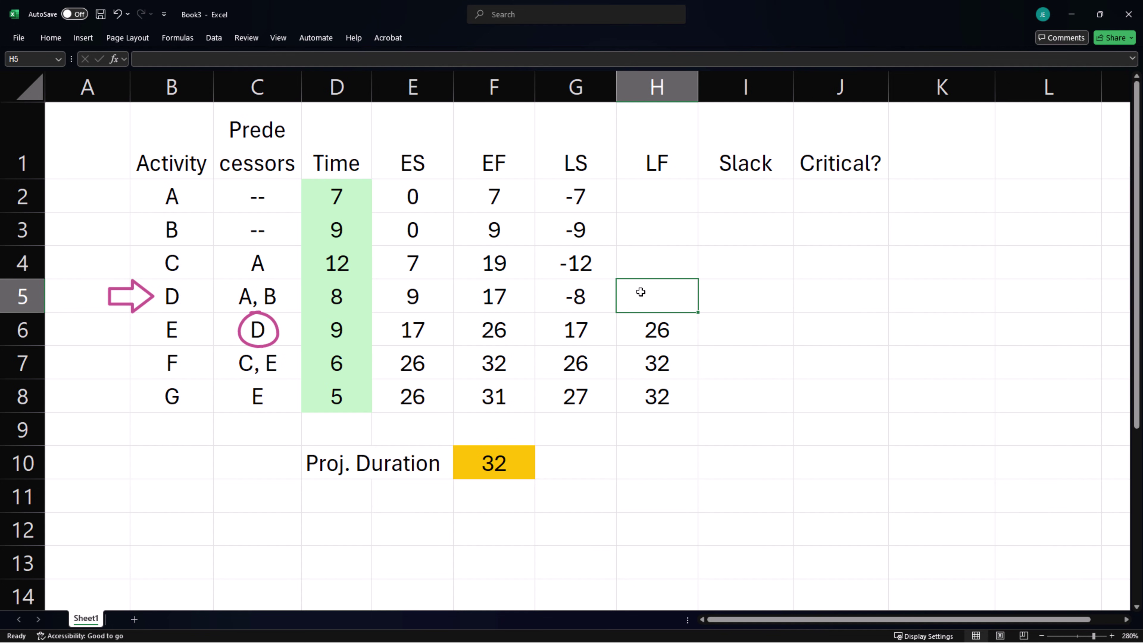
type("=")
left_click(603, 327)
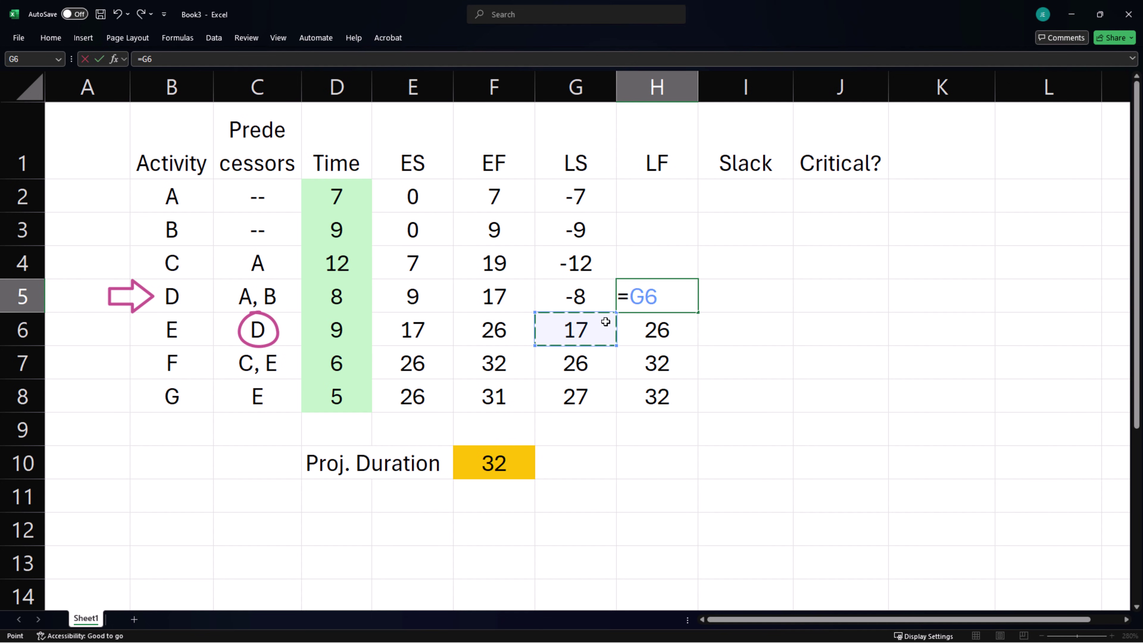
key("Return")
Set C's late finish to F's late start and B's to D's late start.
left_click(631, 260)
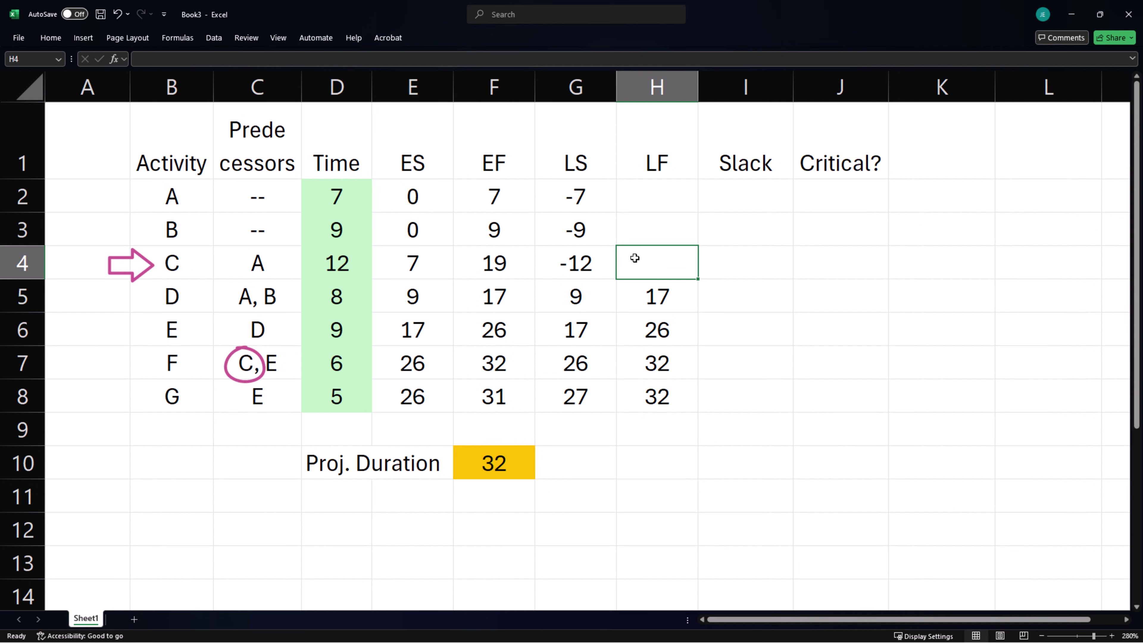
type("=")
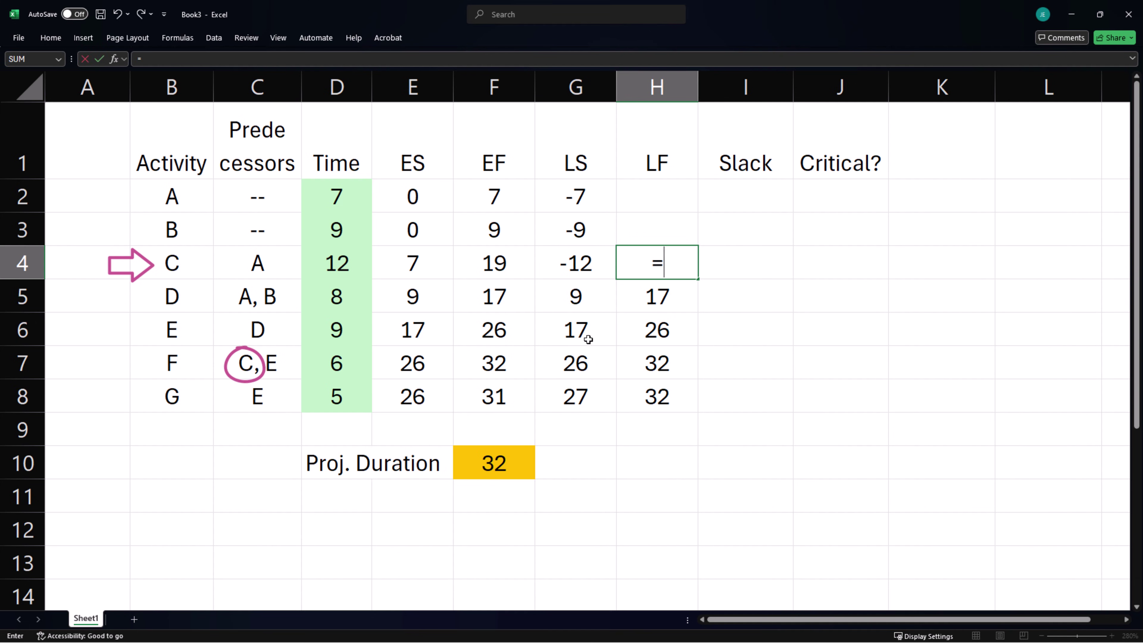
left_click(583, 364)
key("Return")
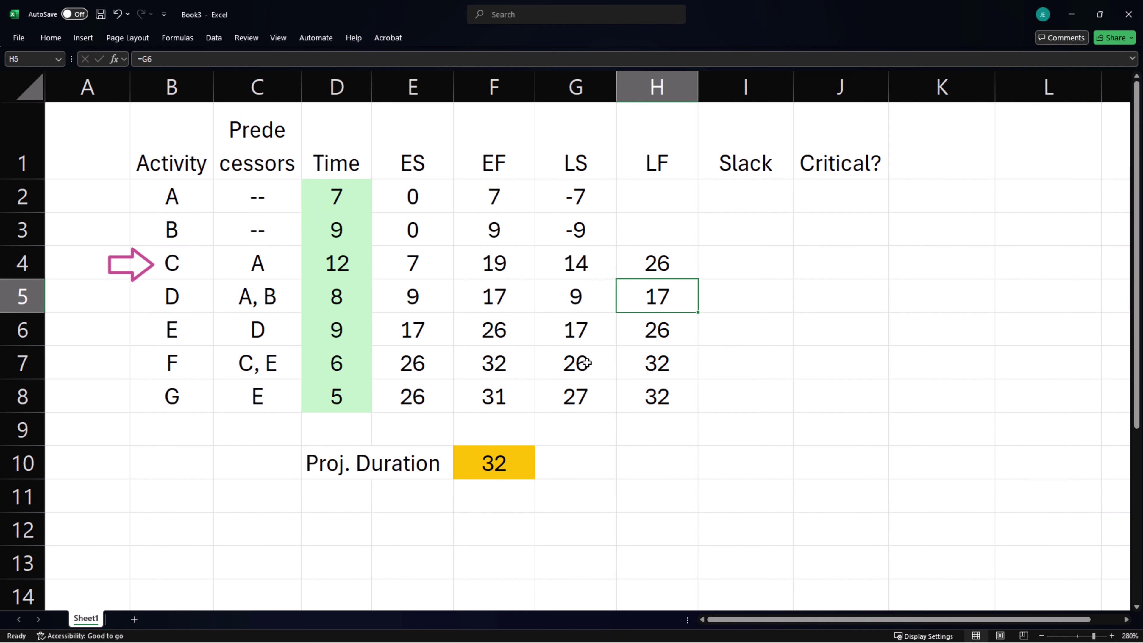
left_click(651, 227)
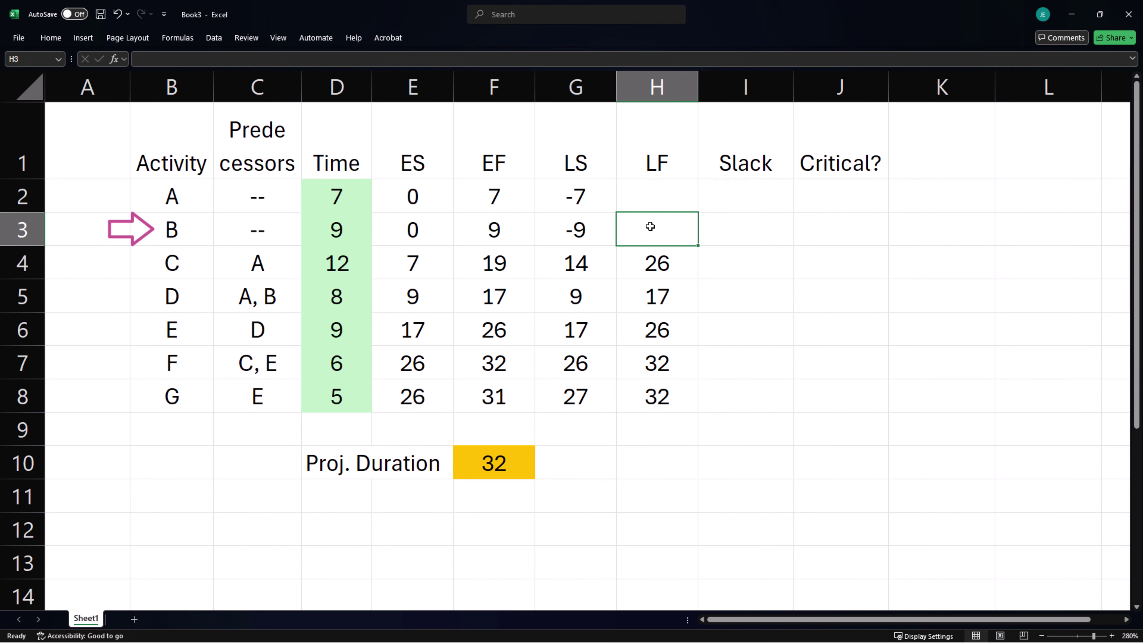
type("=")
left_click(563, 295)
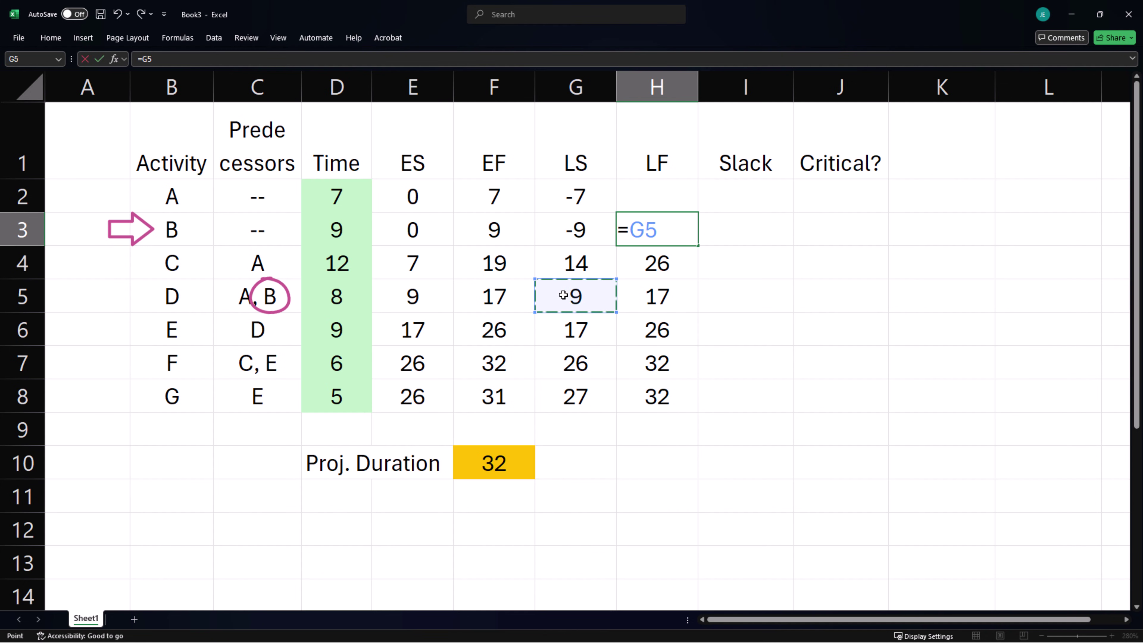
key("Return")
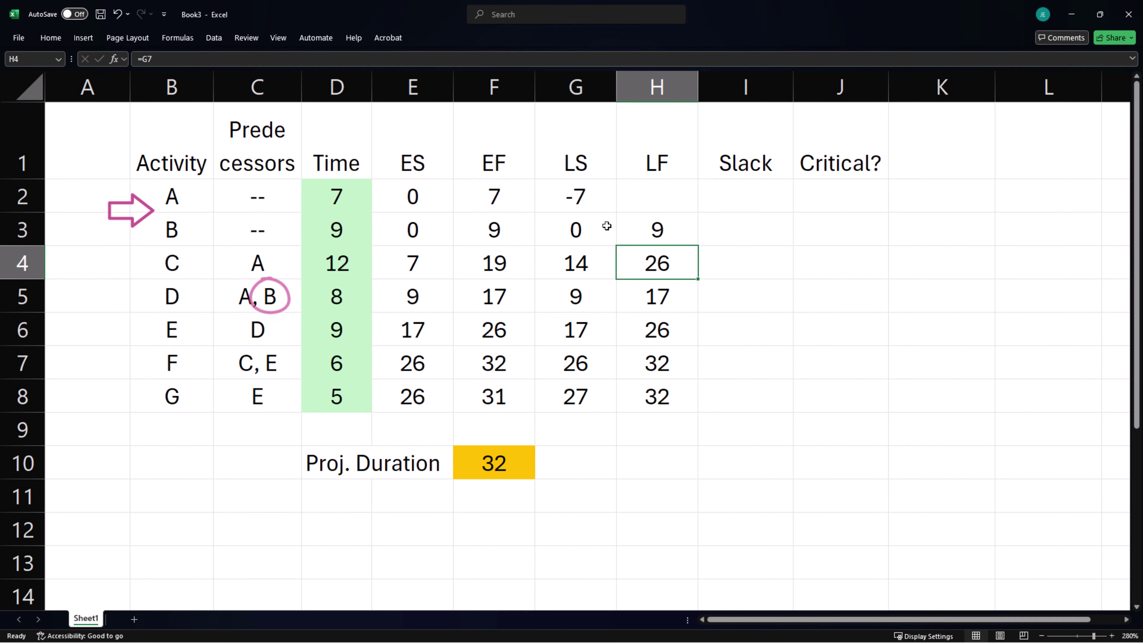
Set A's late finish to =MIN(G4:G5), the smaller of C and D's late starts.
left_click(676, 198)
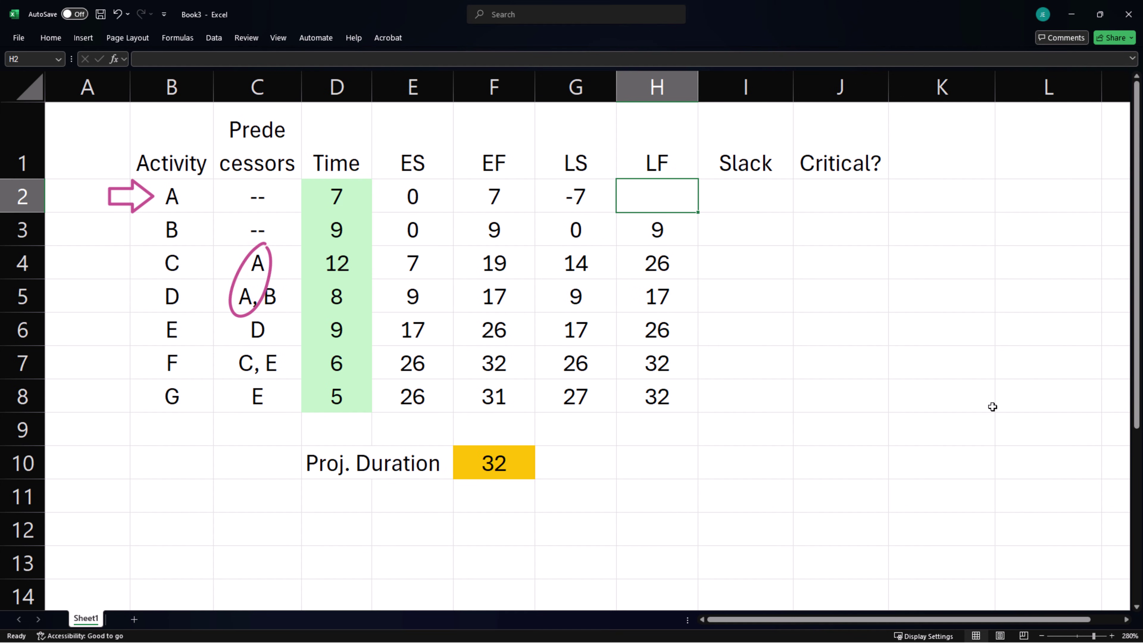
type("=min")
key("Tab")
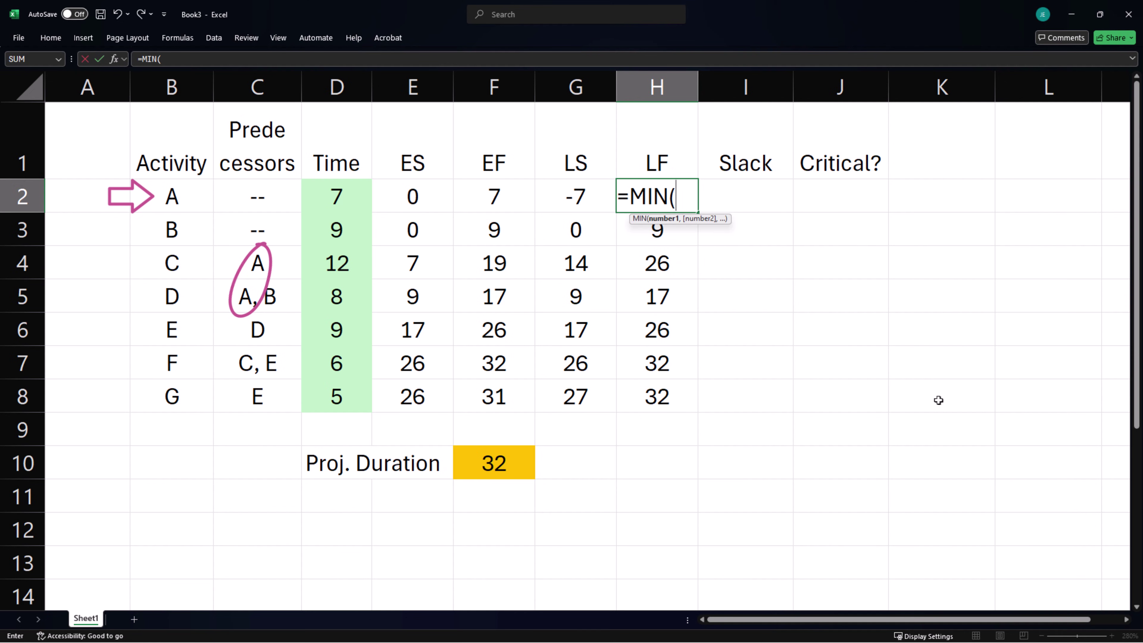
left_click_drag(587, 263, 589, 292)
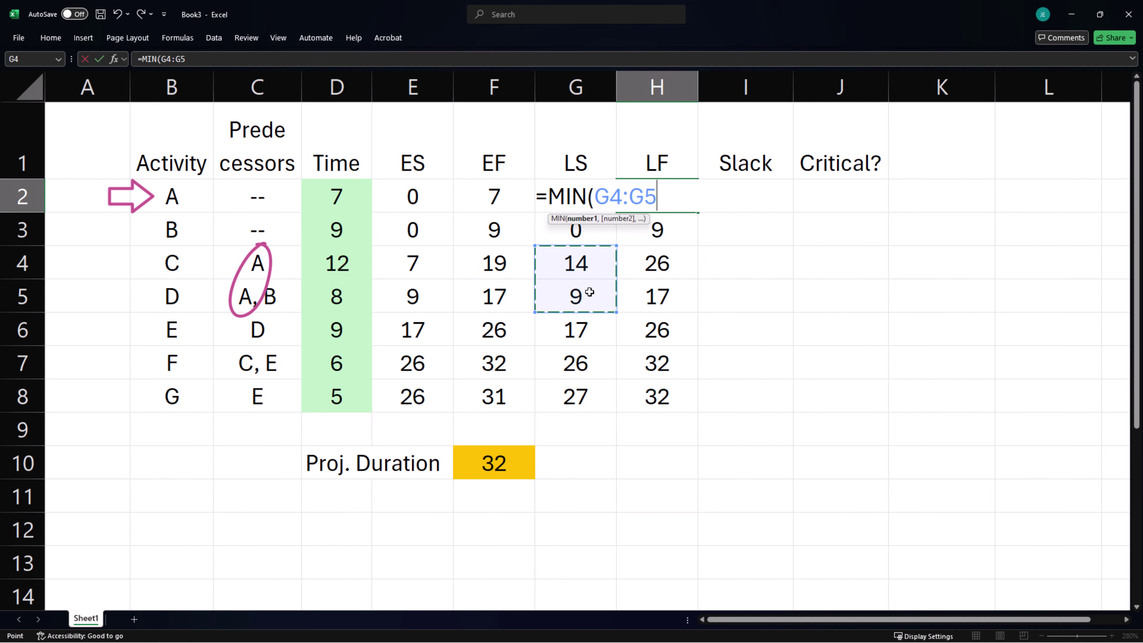
key("Return")
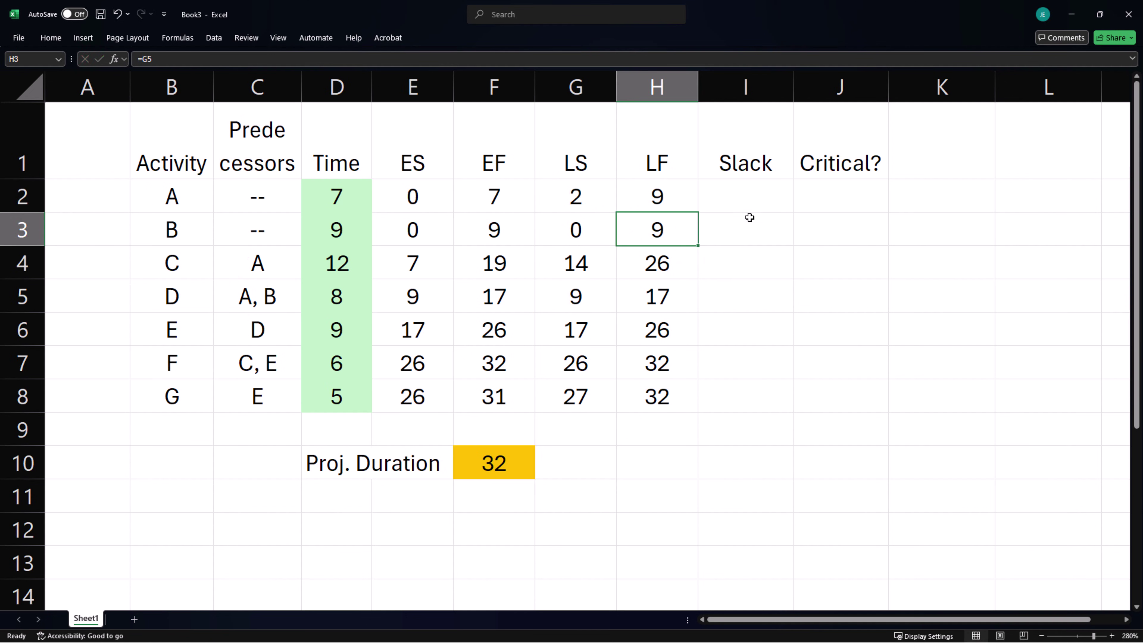
Enter =H2-F2 in I2 and copy it down through I8, giving slacks 2, 0, 7, 0, 0, 0, 1.
left_click(757, 195)
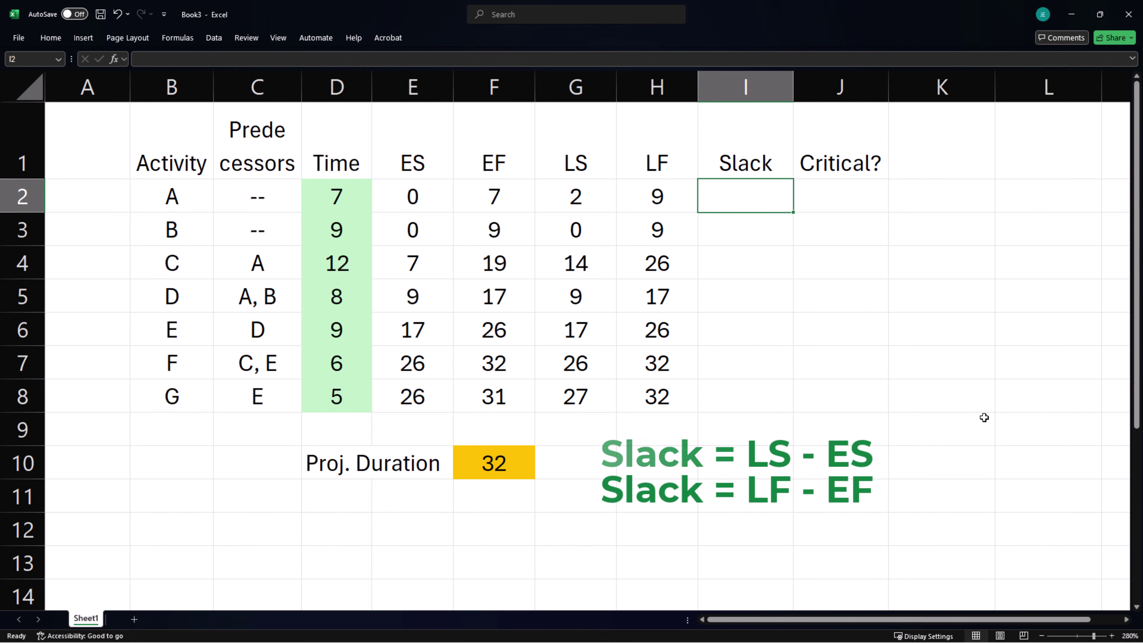
type("=")
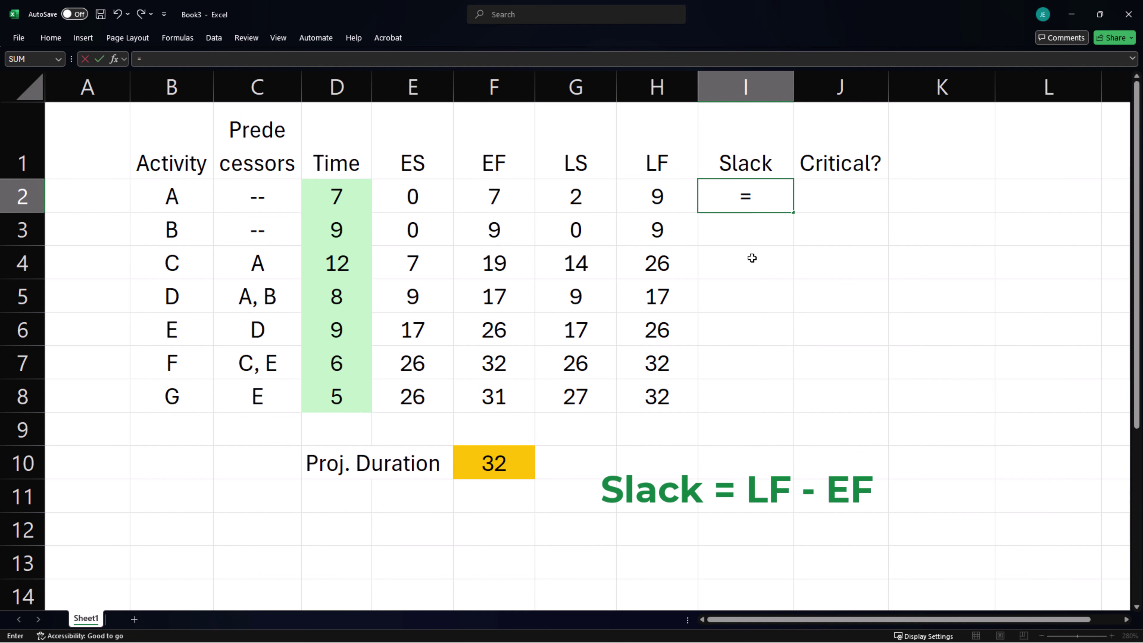
left_click(662, 190)
type("-")
left_click(501, 183)
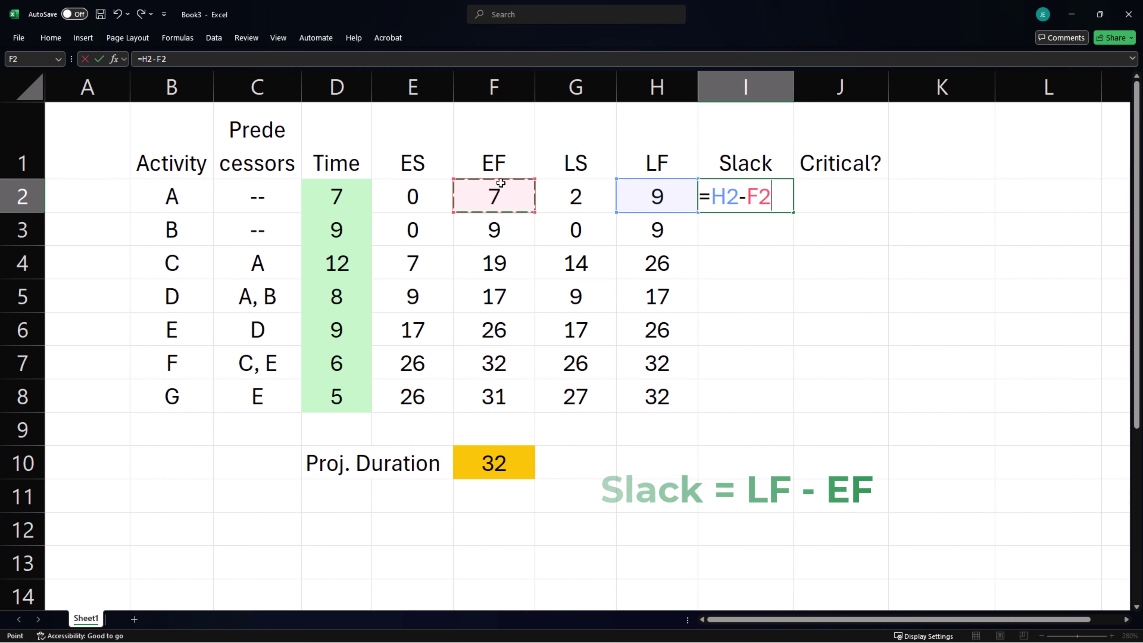
key("ctrl+Return")
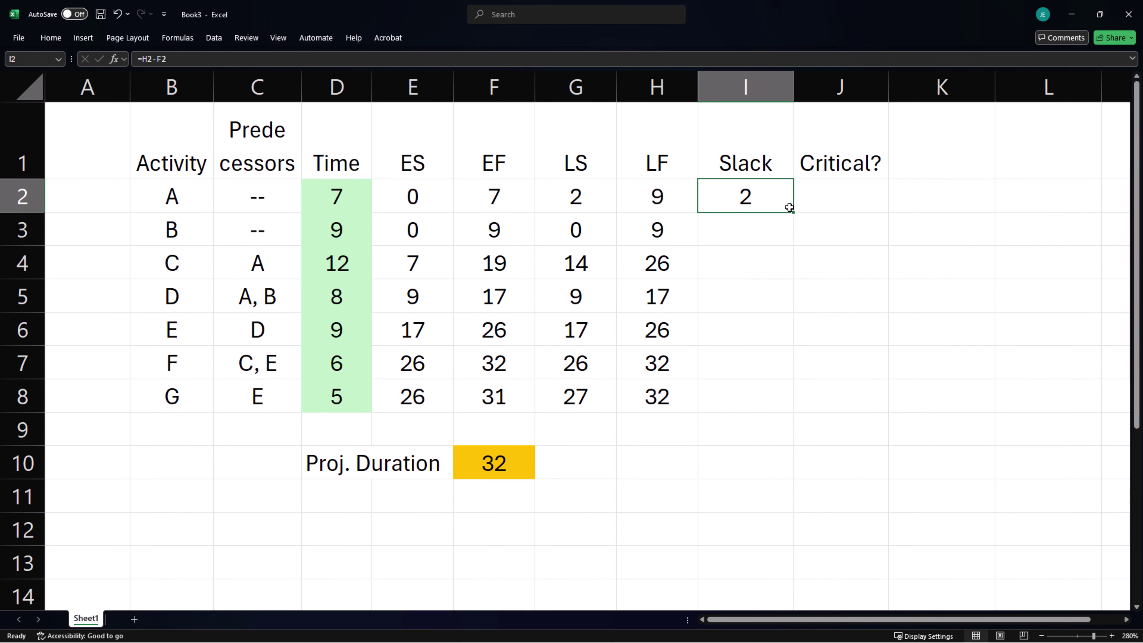
double_click(794, 212)
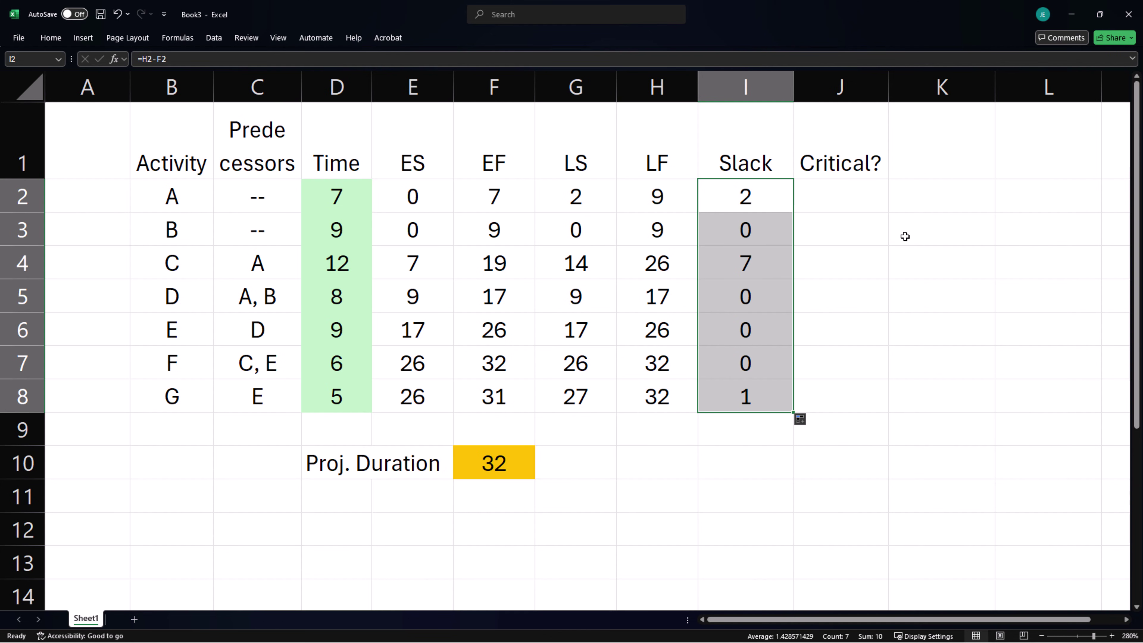
Enter =IF(I2=0, "yes", "no") in J2 and fill it down through J8.
left_click(860, 201)
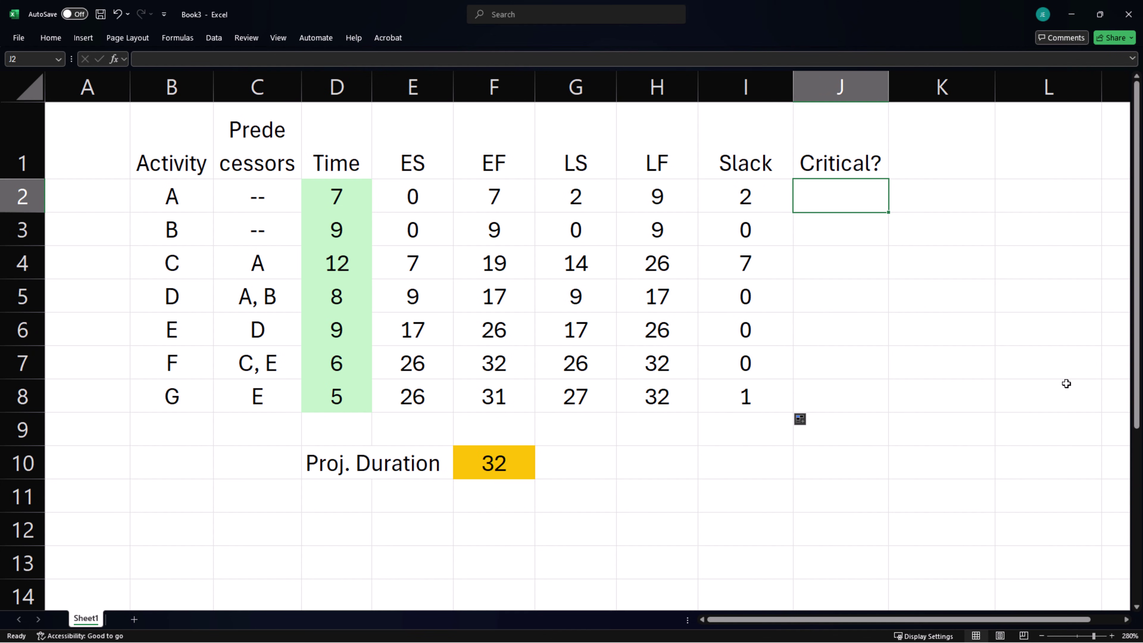
type("=IF(")
key("Left")
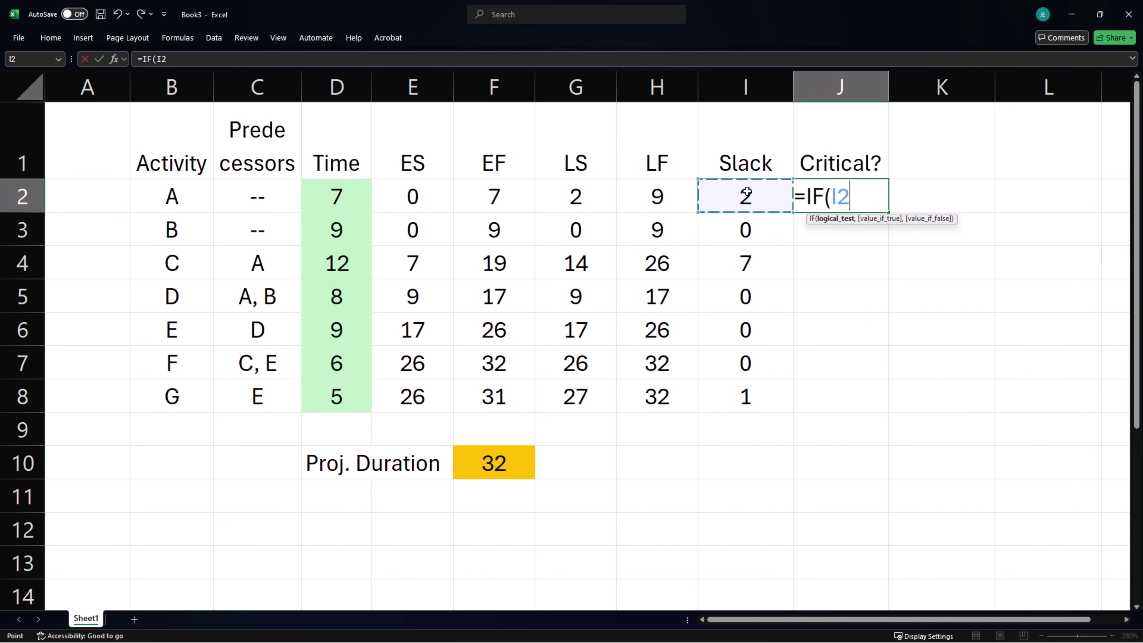
type("=0")
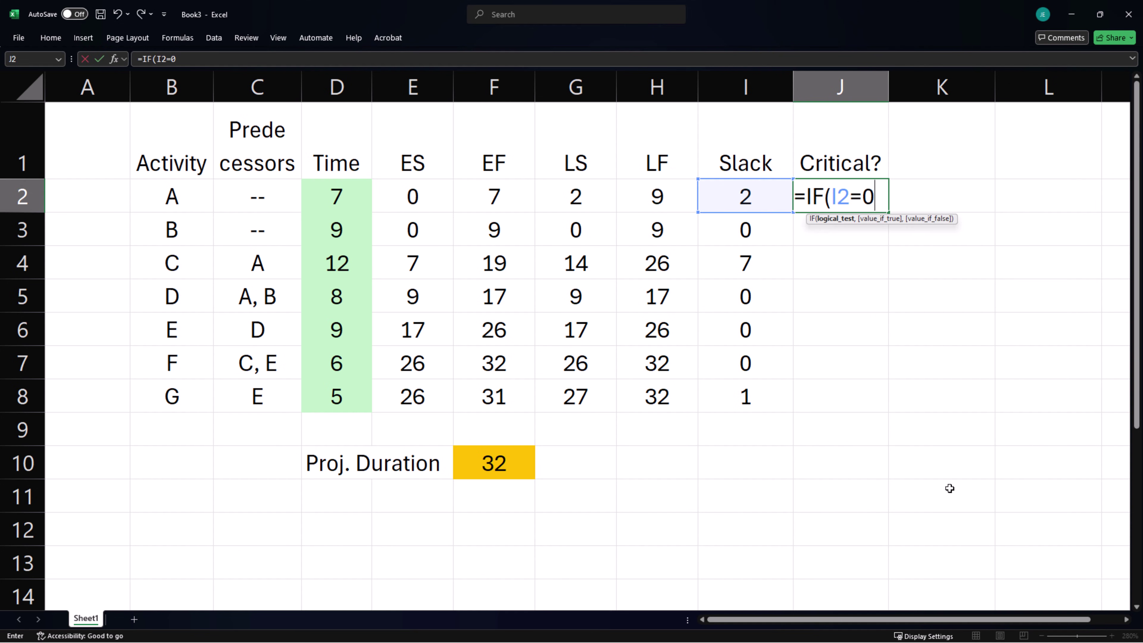
type(", \"y")
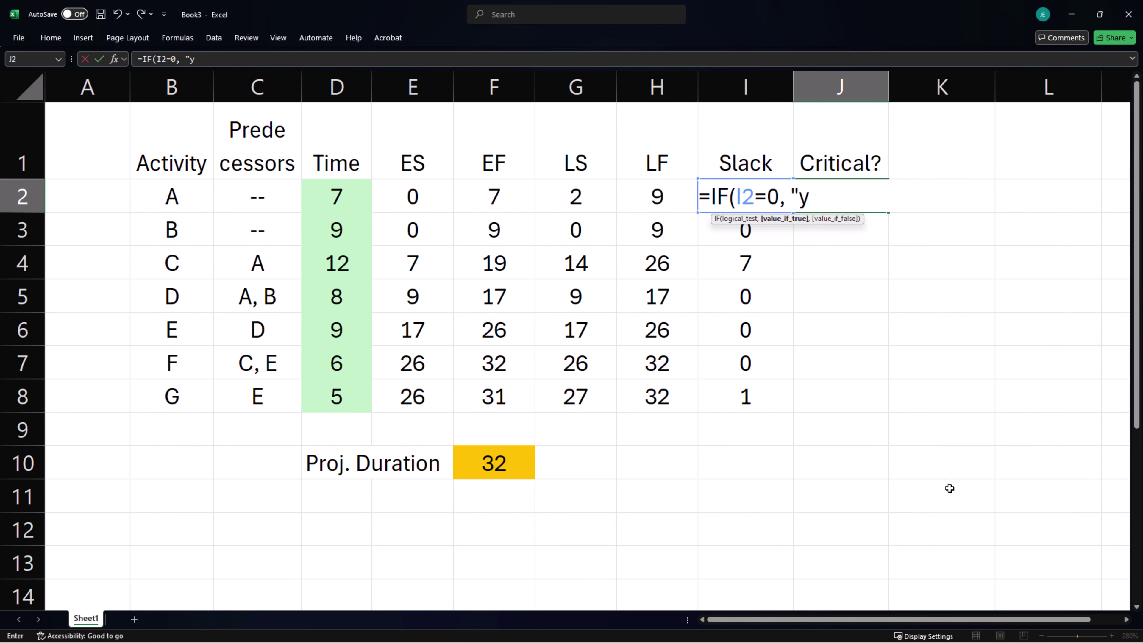
type("es\", \"n")
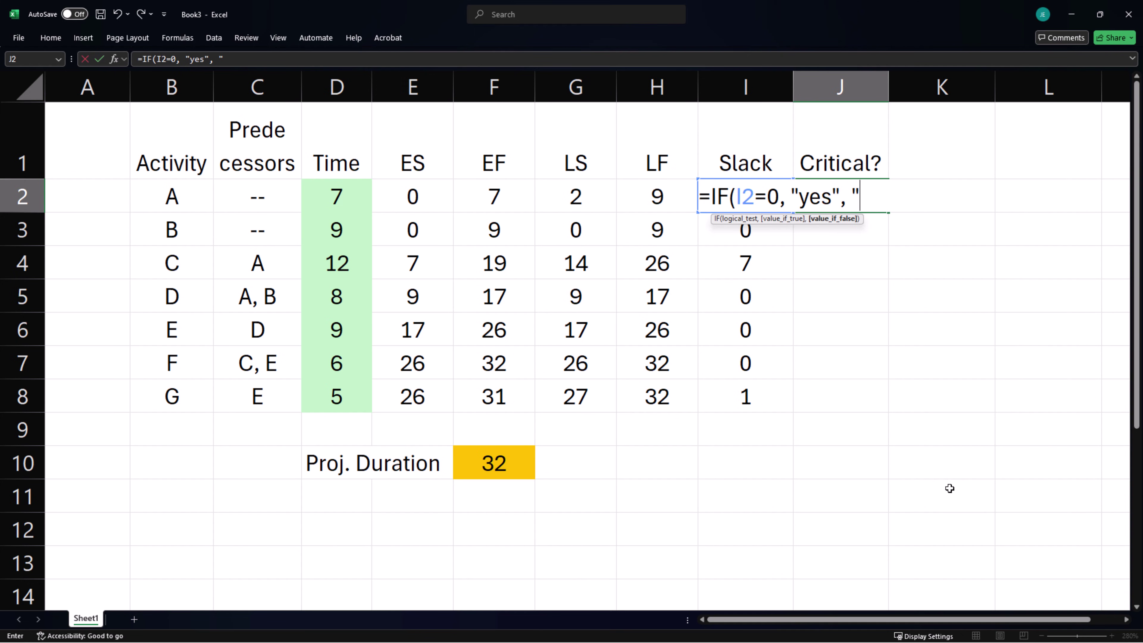
type("o\")")
key("ctrl+Return")
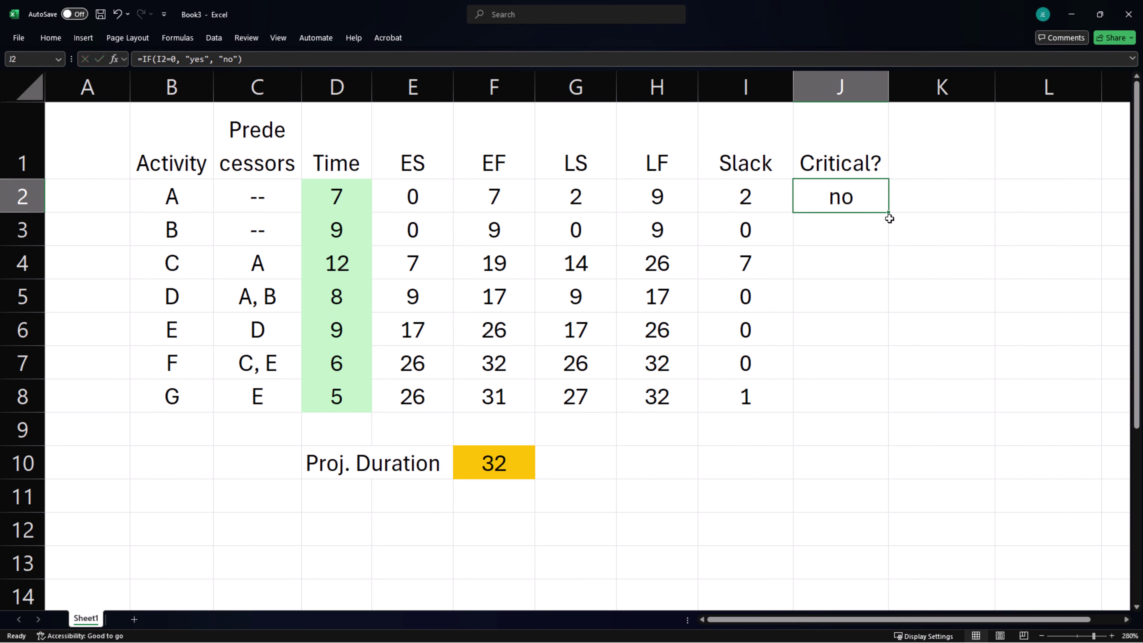
double_click(889, 213)
Shade the Slack and Critical? cells I2:J8 orange.
left_click_drag(841, 396, 746, 198)
right_click(742, 206)
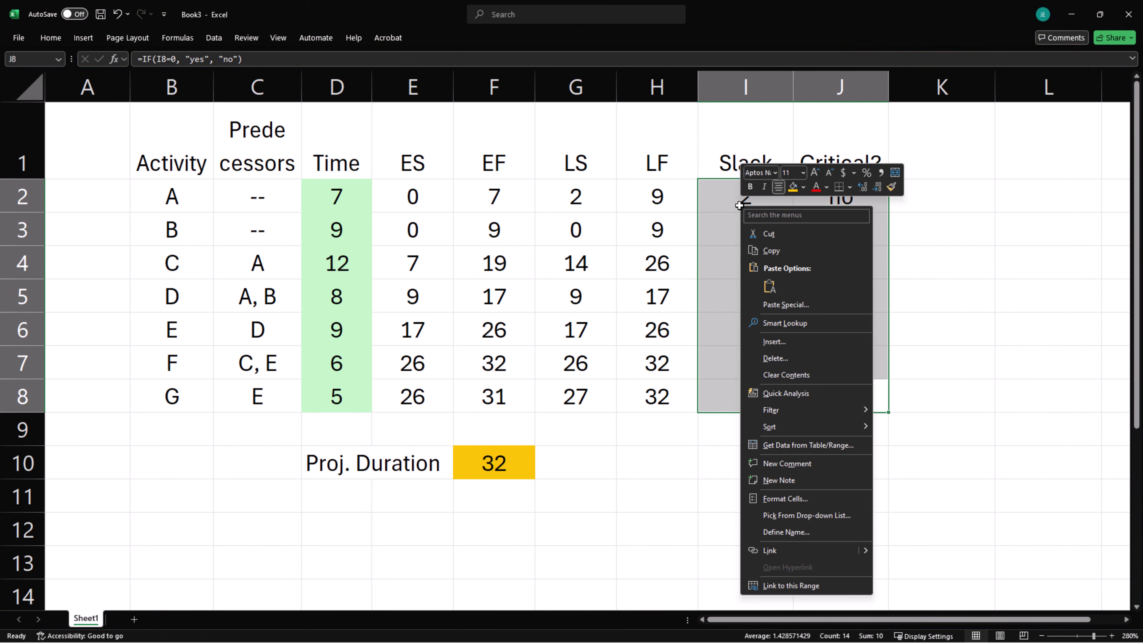
left_click(795, 188)
left_click(1043, 335)
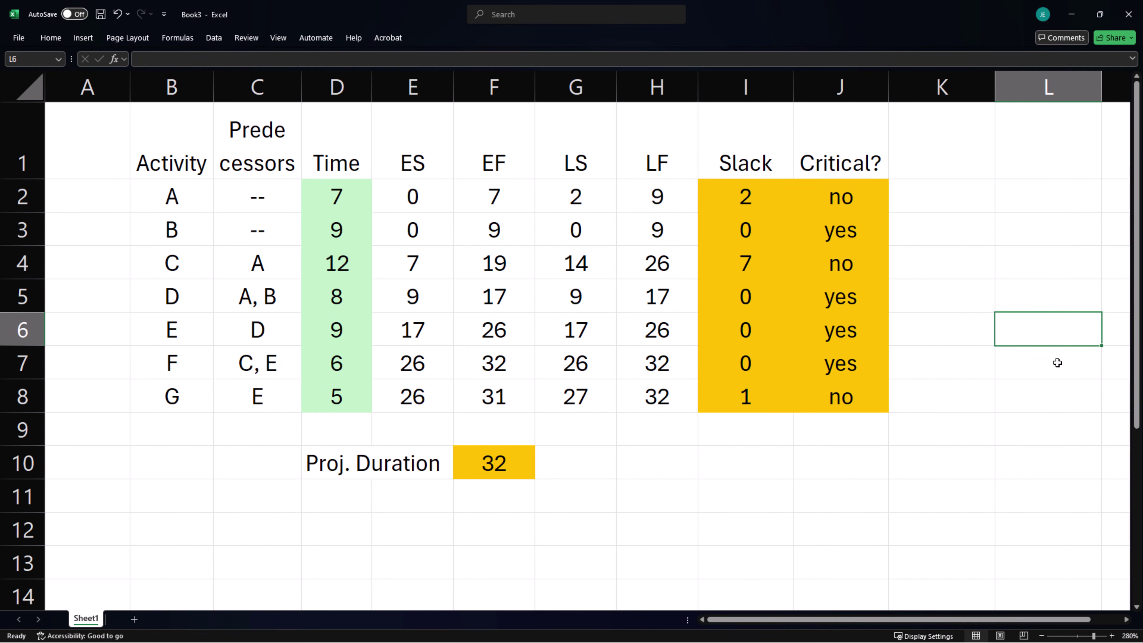